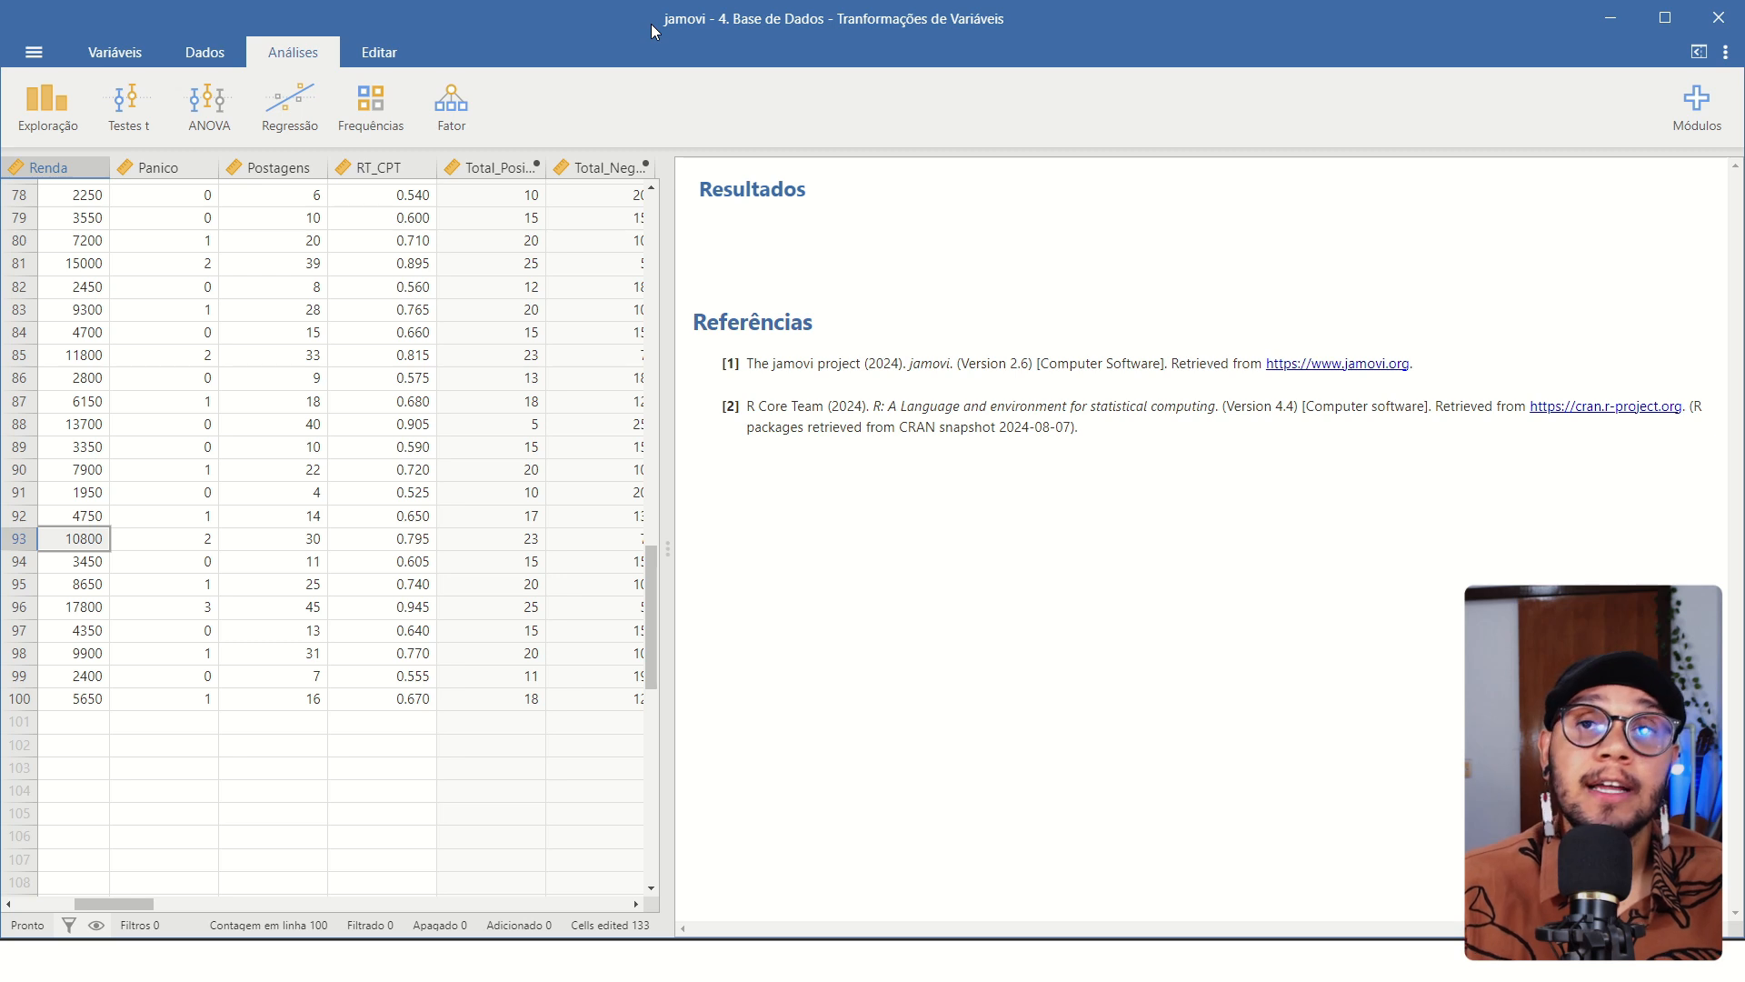
Create a scatter plot from the exploration analyses with Idade on the X axis and Renda on the Y axis.
{"action": "left_click", "coordinate": [293, 53]}
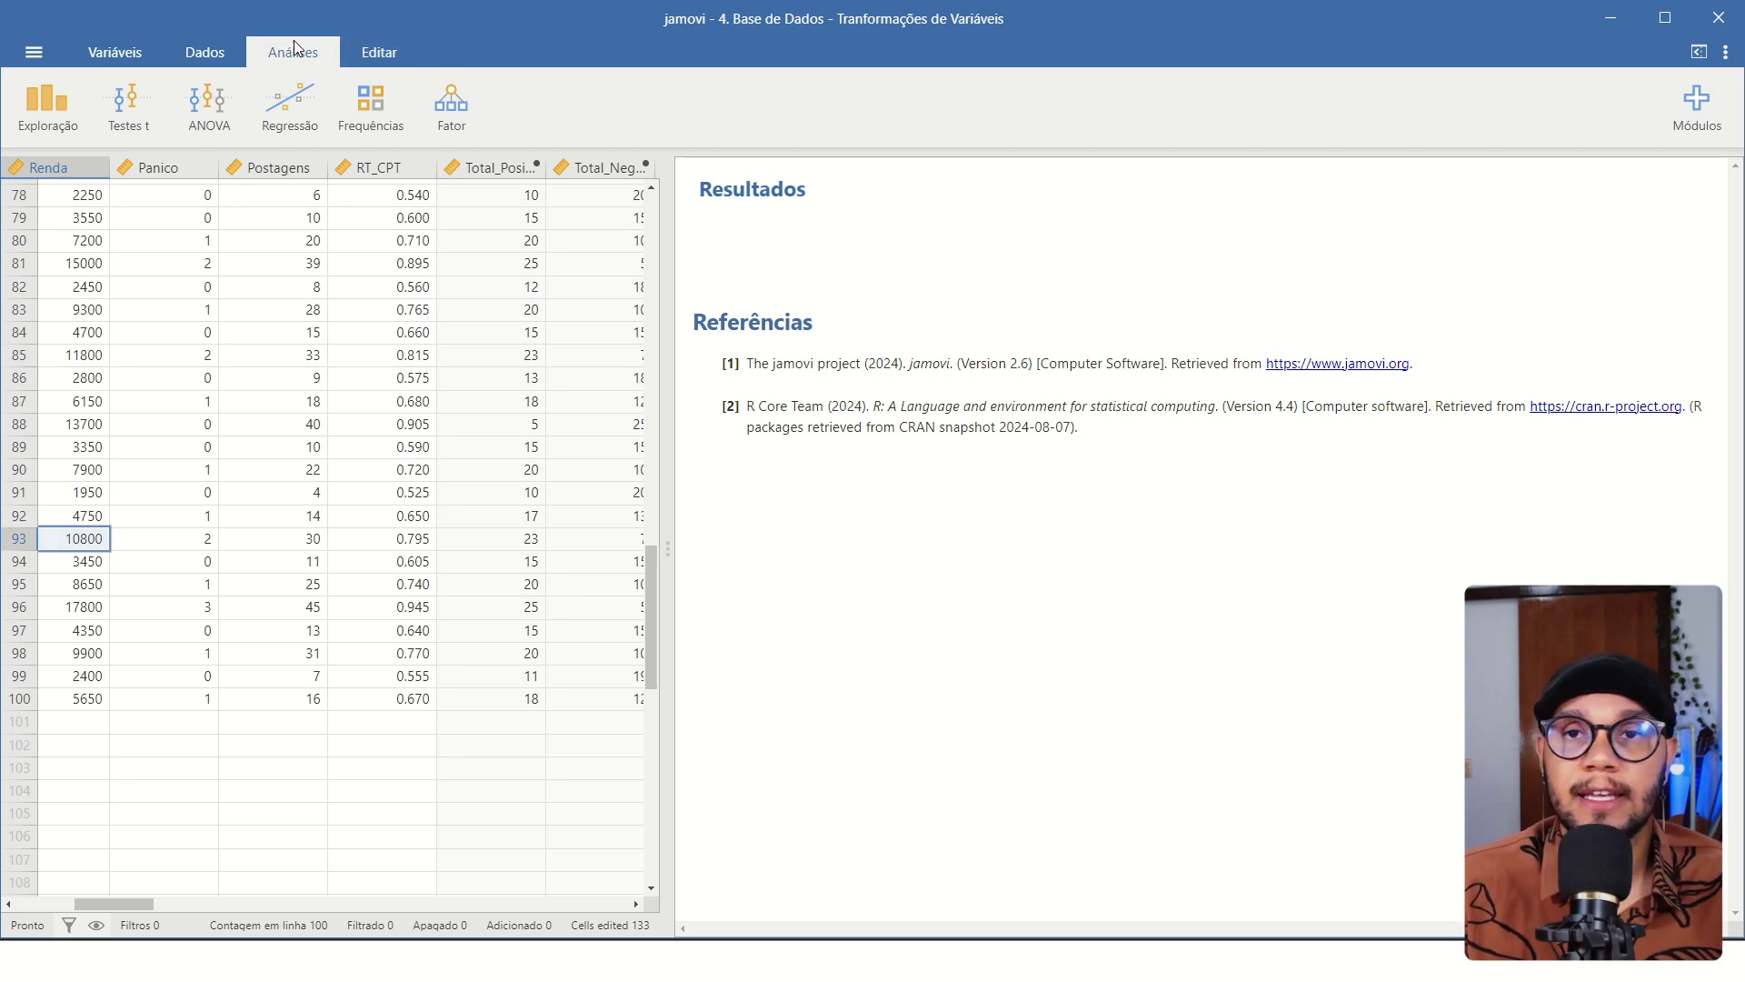
{"action": "left_click", "coordinate": [41, 111]}
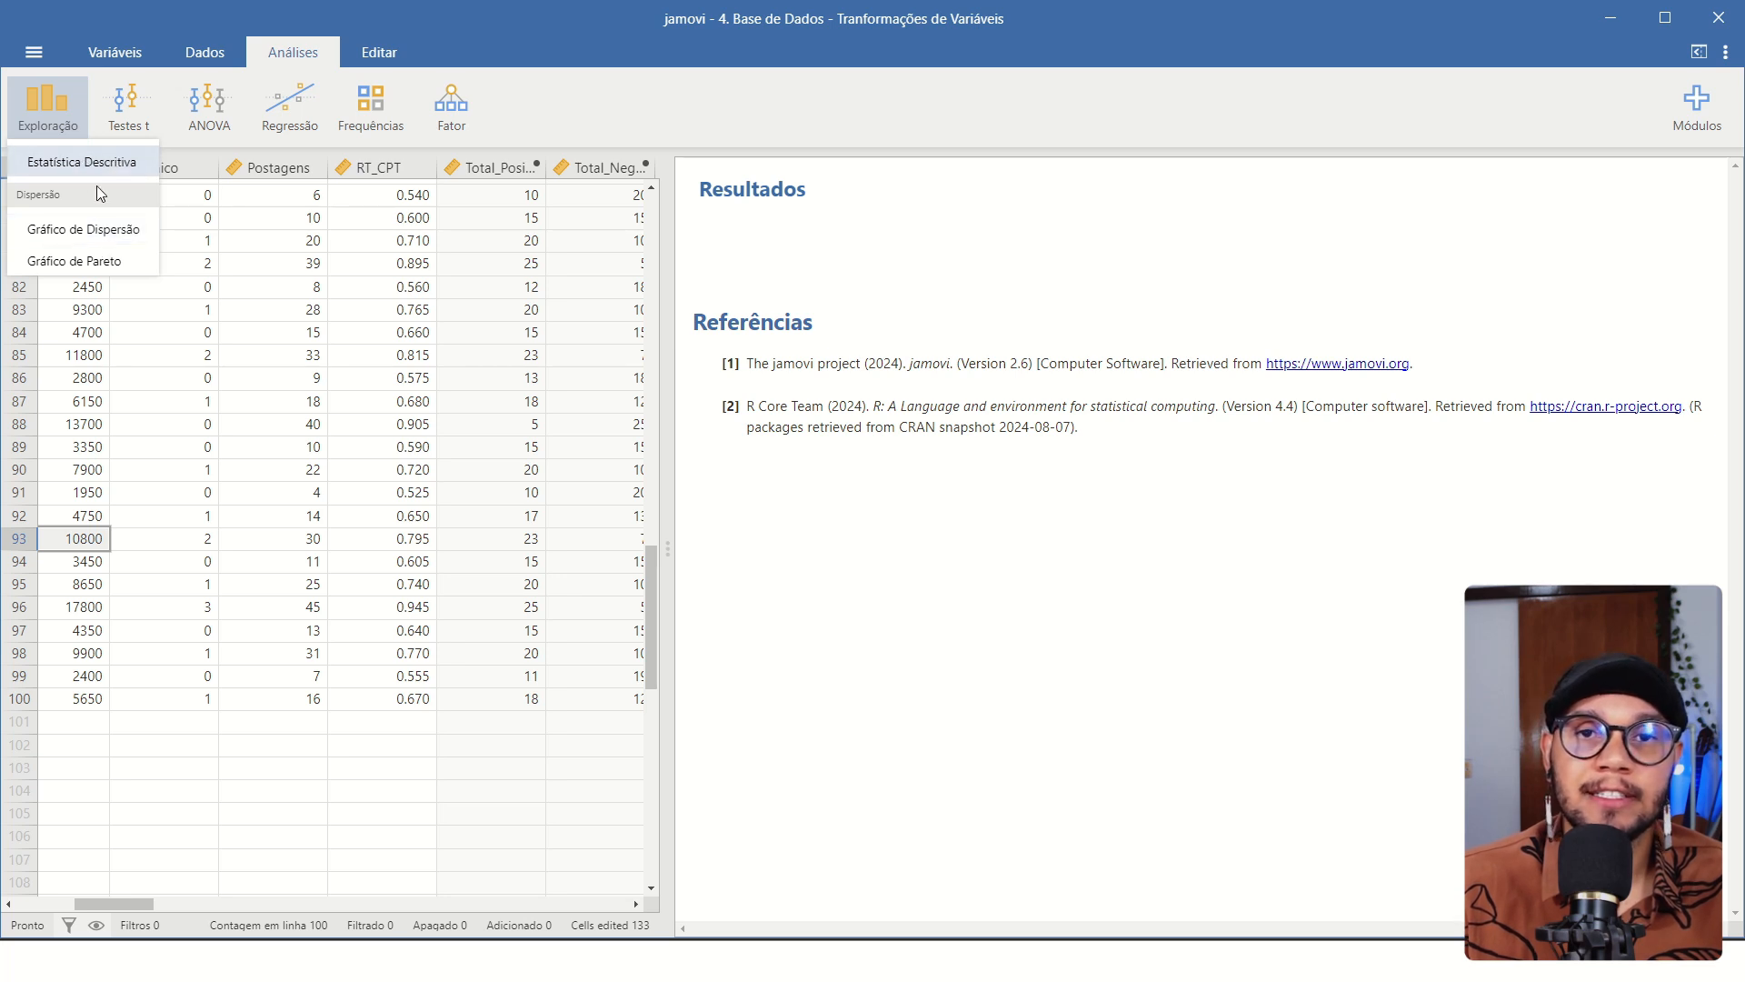
{"action": "left_click", "coordinate": [65, 237]}
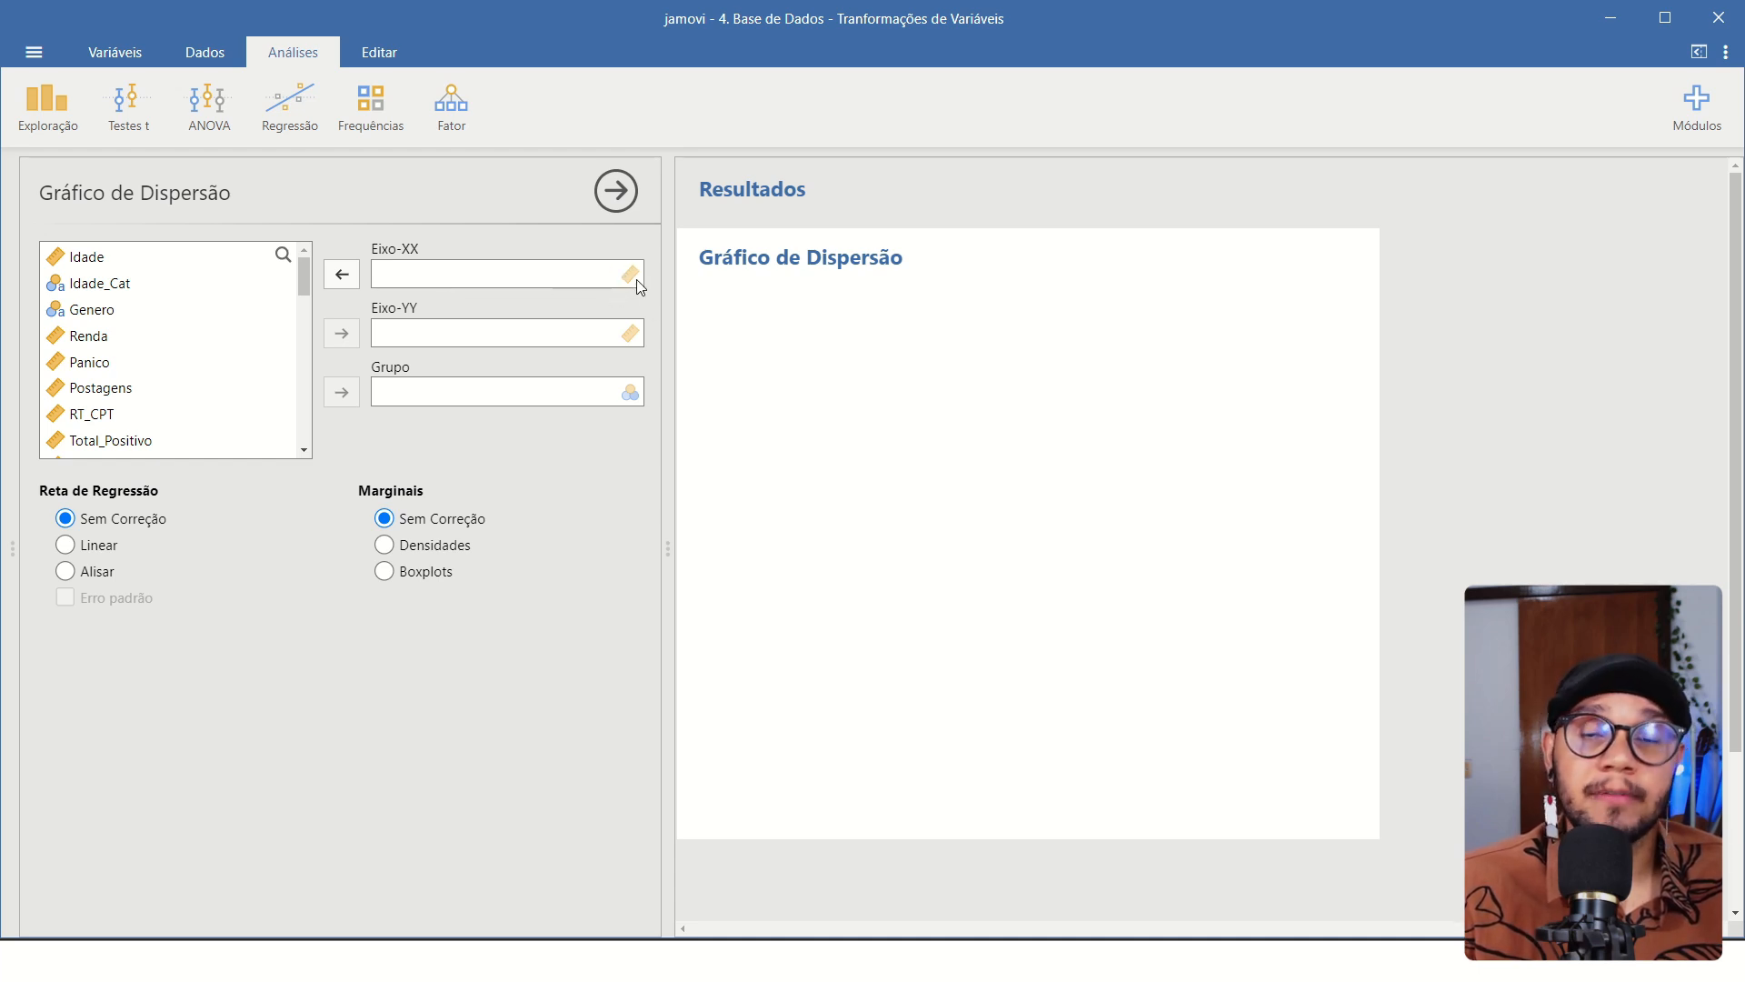
{"action": "left_click", "coordinate": [102, 263]}
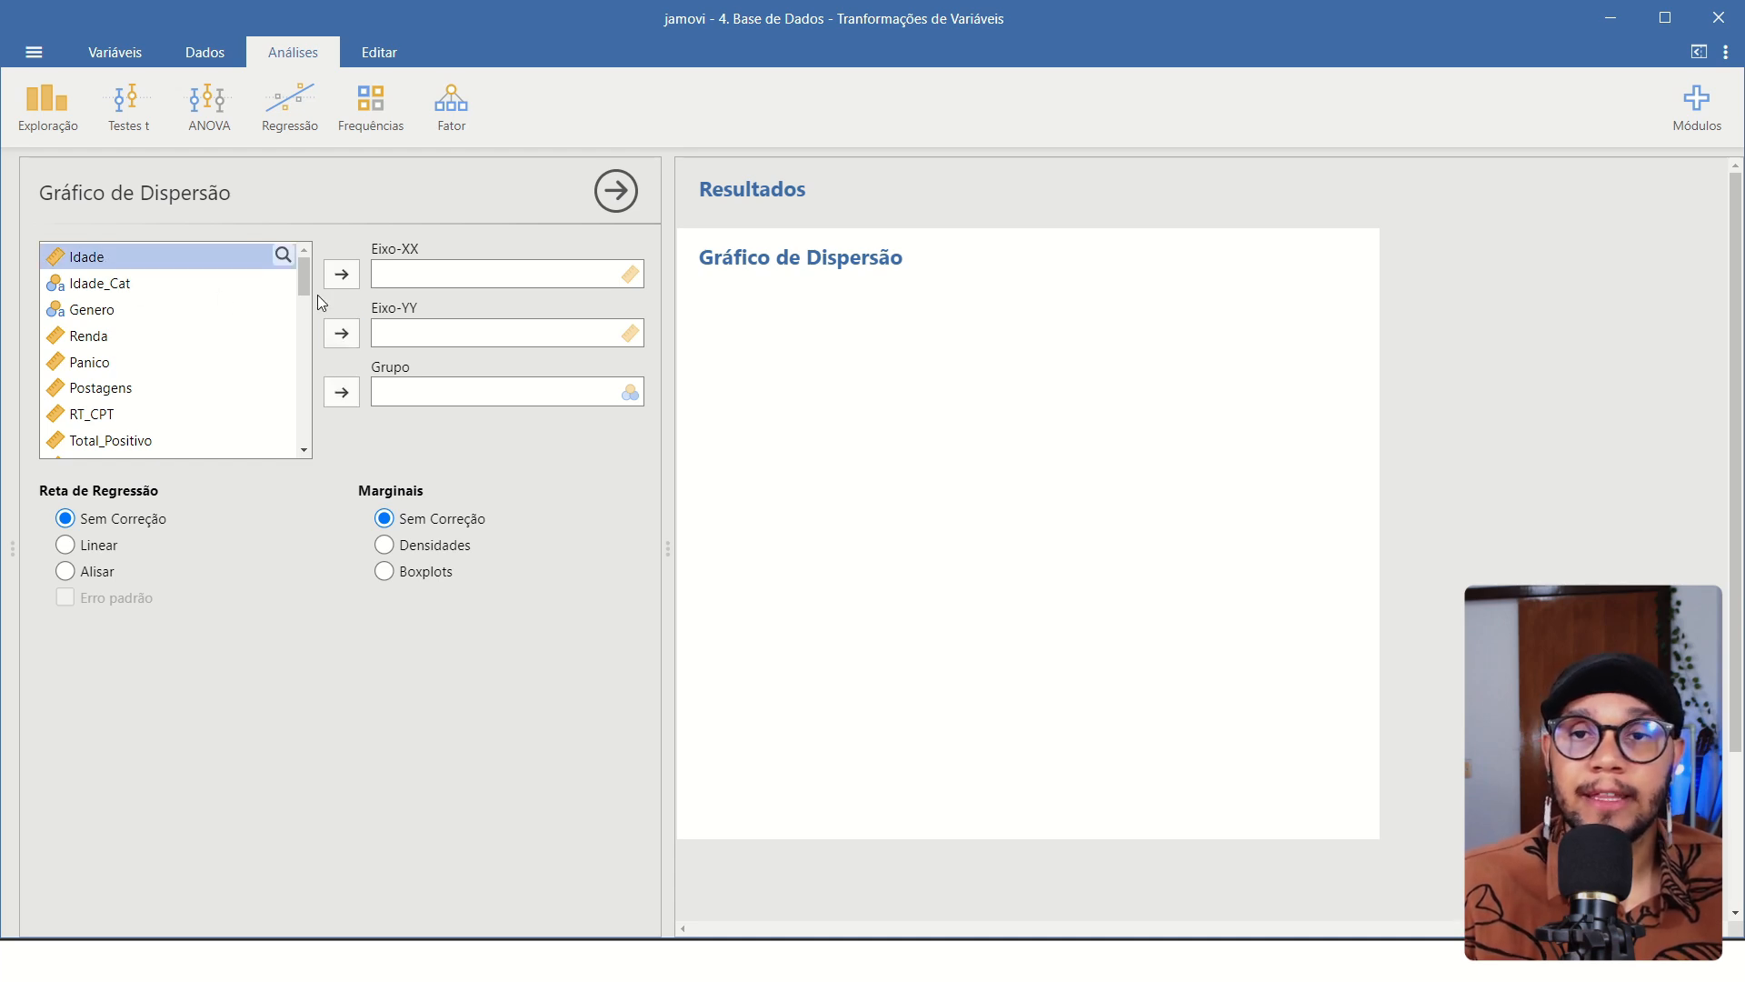
{"action": "left_click", "coordinate": [341, 275]}
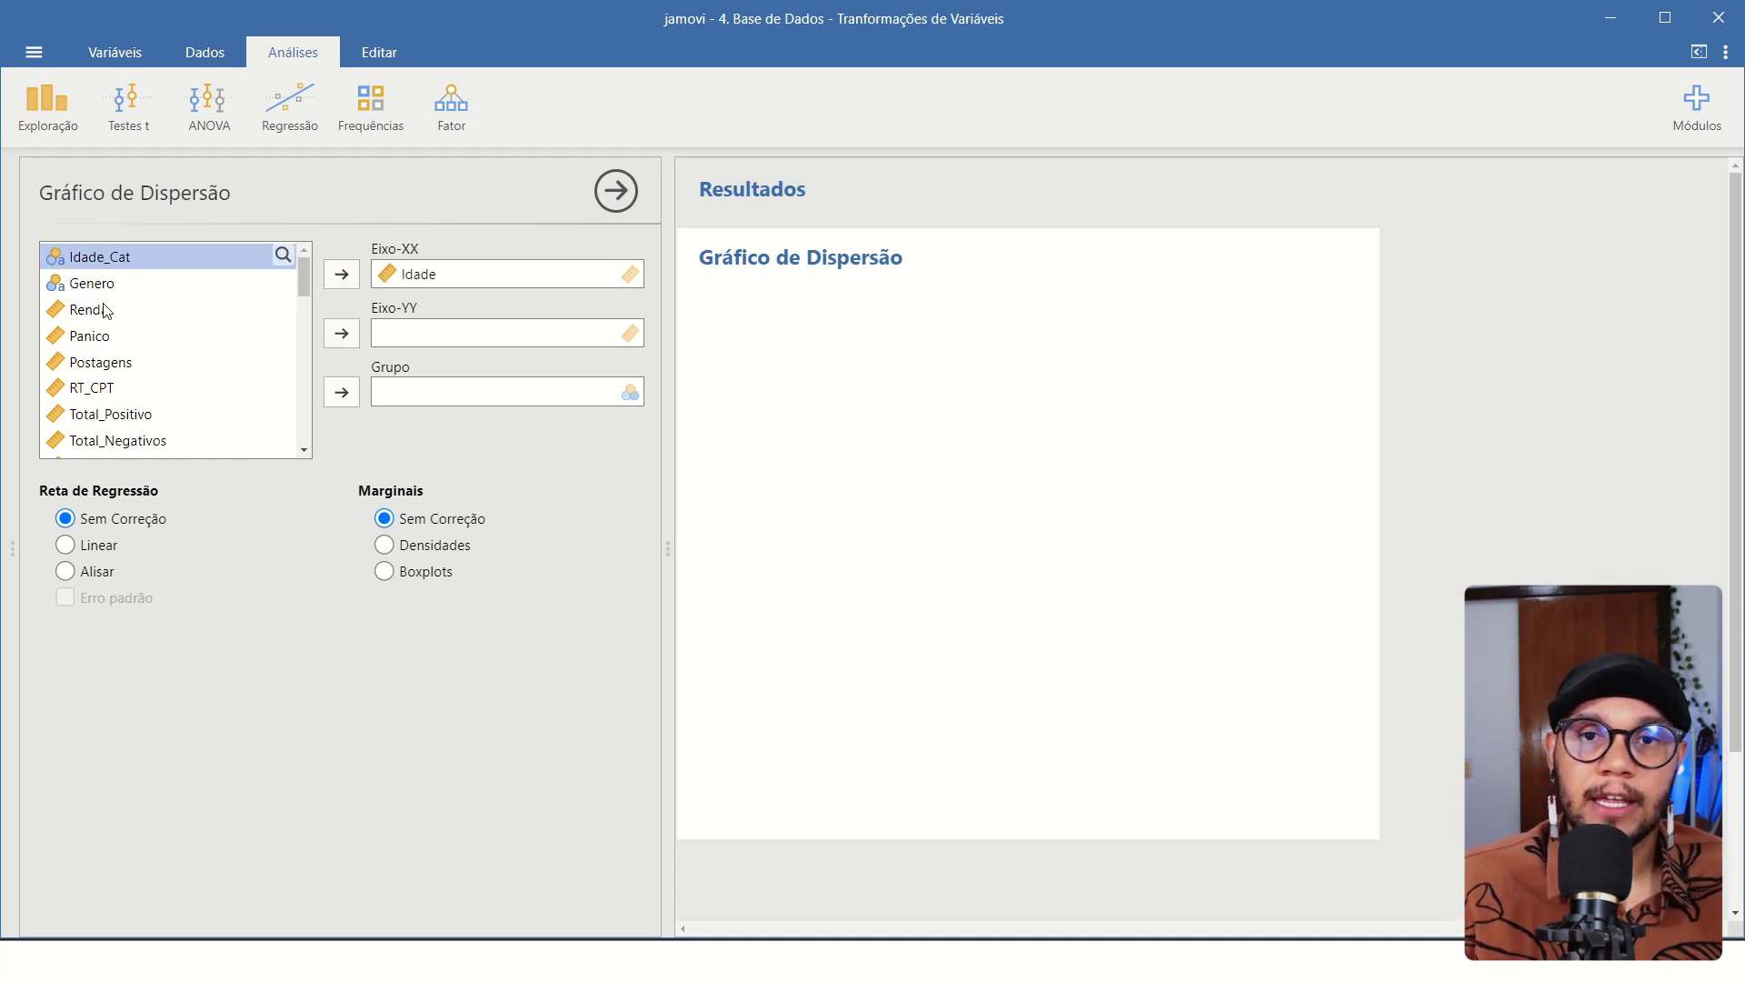
{"action": "left_click", "coordinate": [102, 312]}
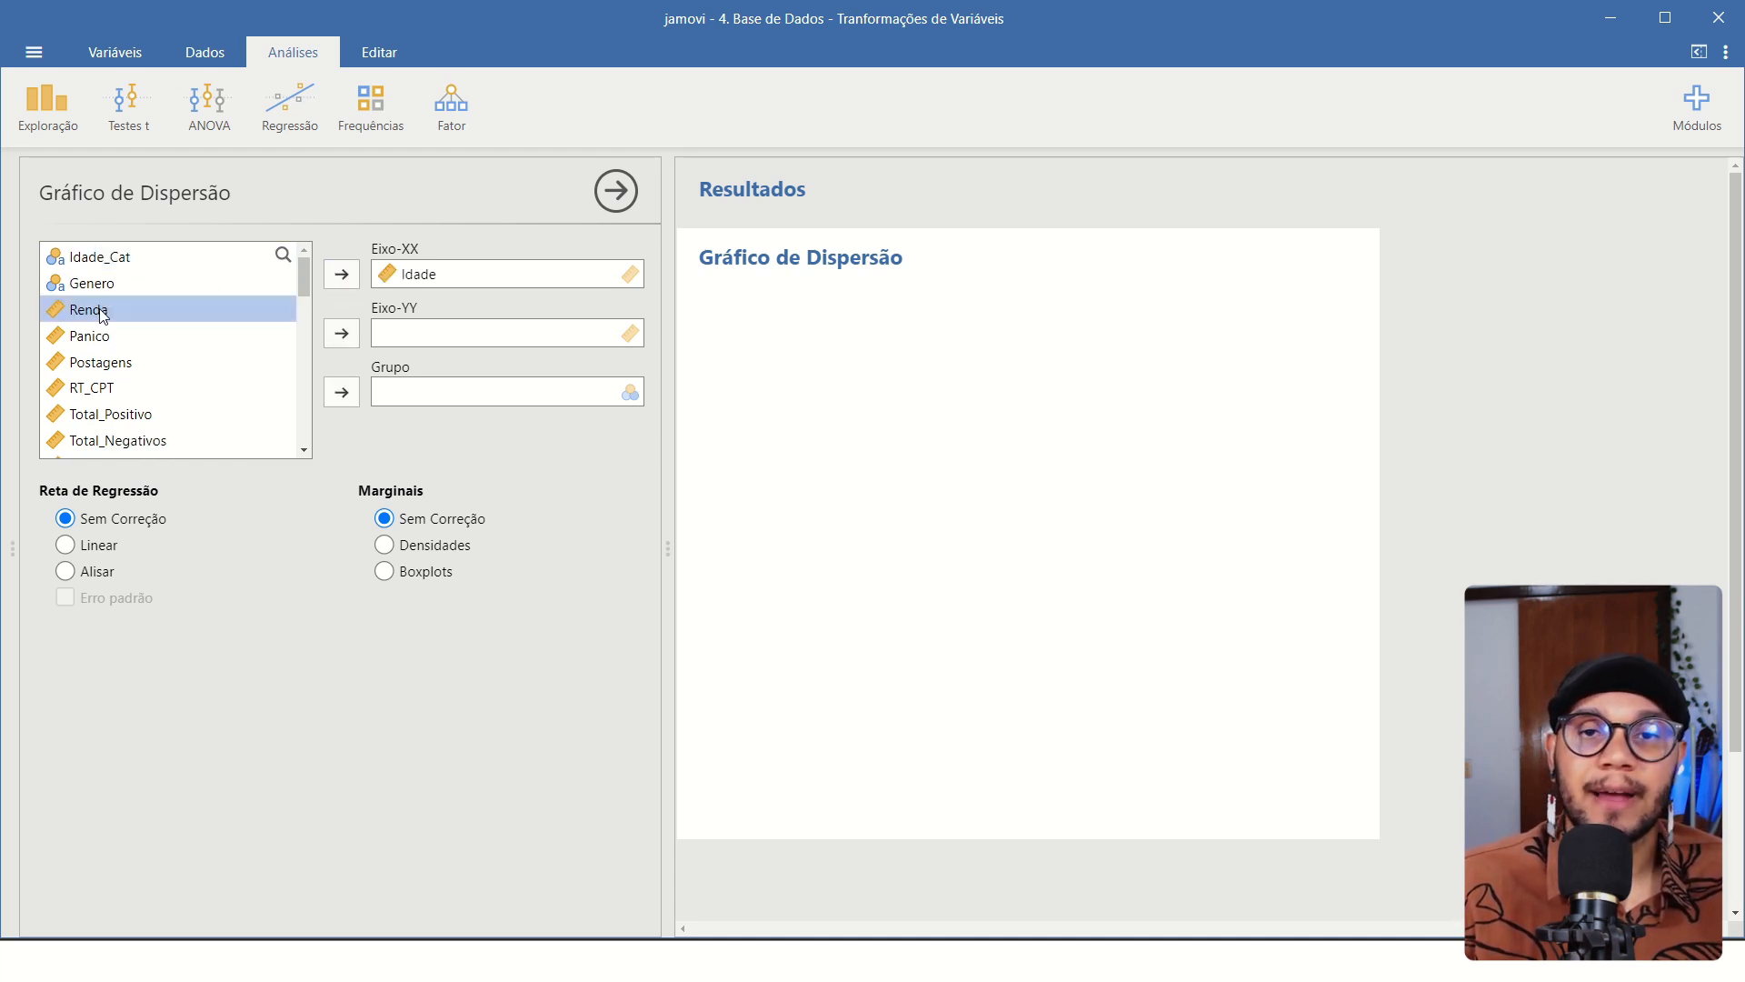
{"action": "left_click", "coordinate": [342, 334]}
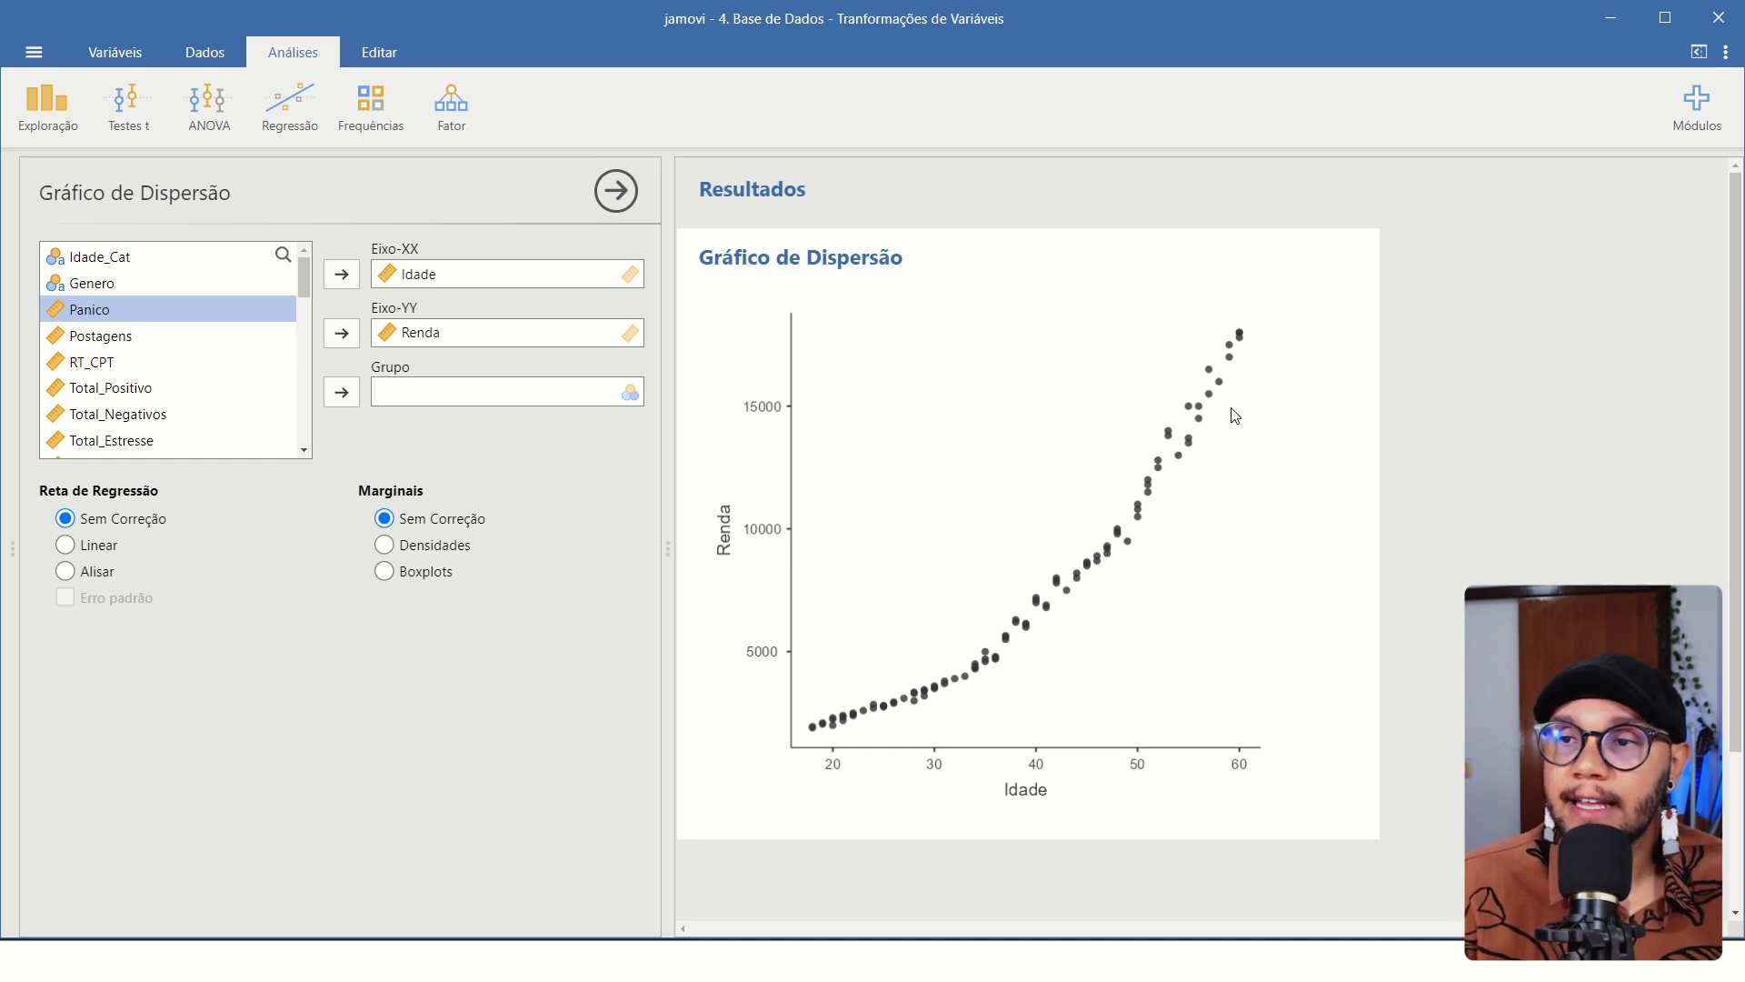
Add a linear regression line to the Idade and Renda scatter plot and examine its fit to the points.
{"action": "left_click", "coordinate": [66, 545]}
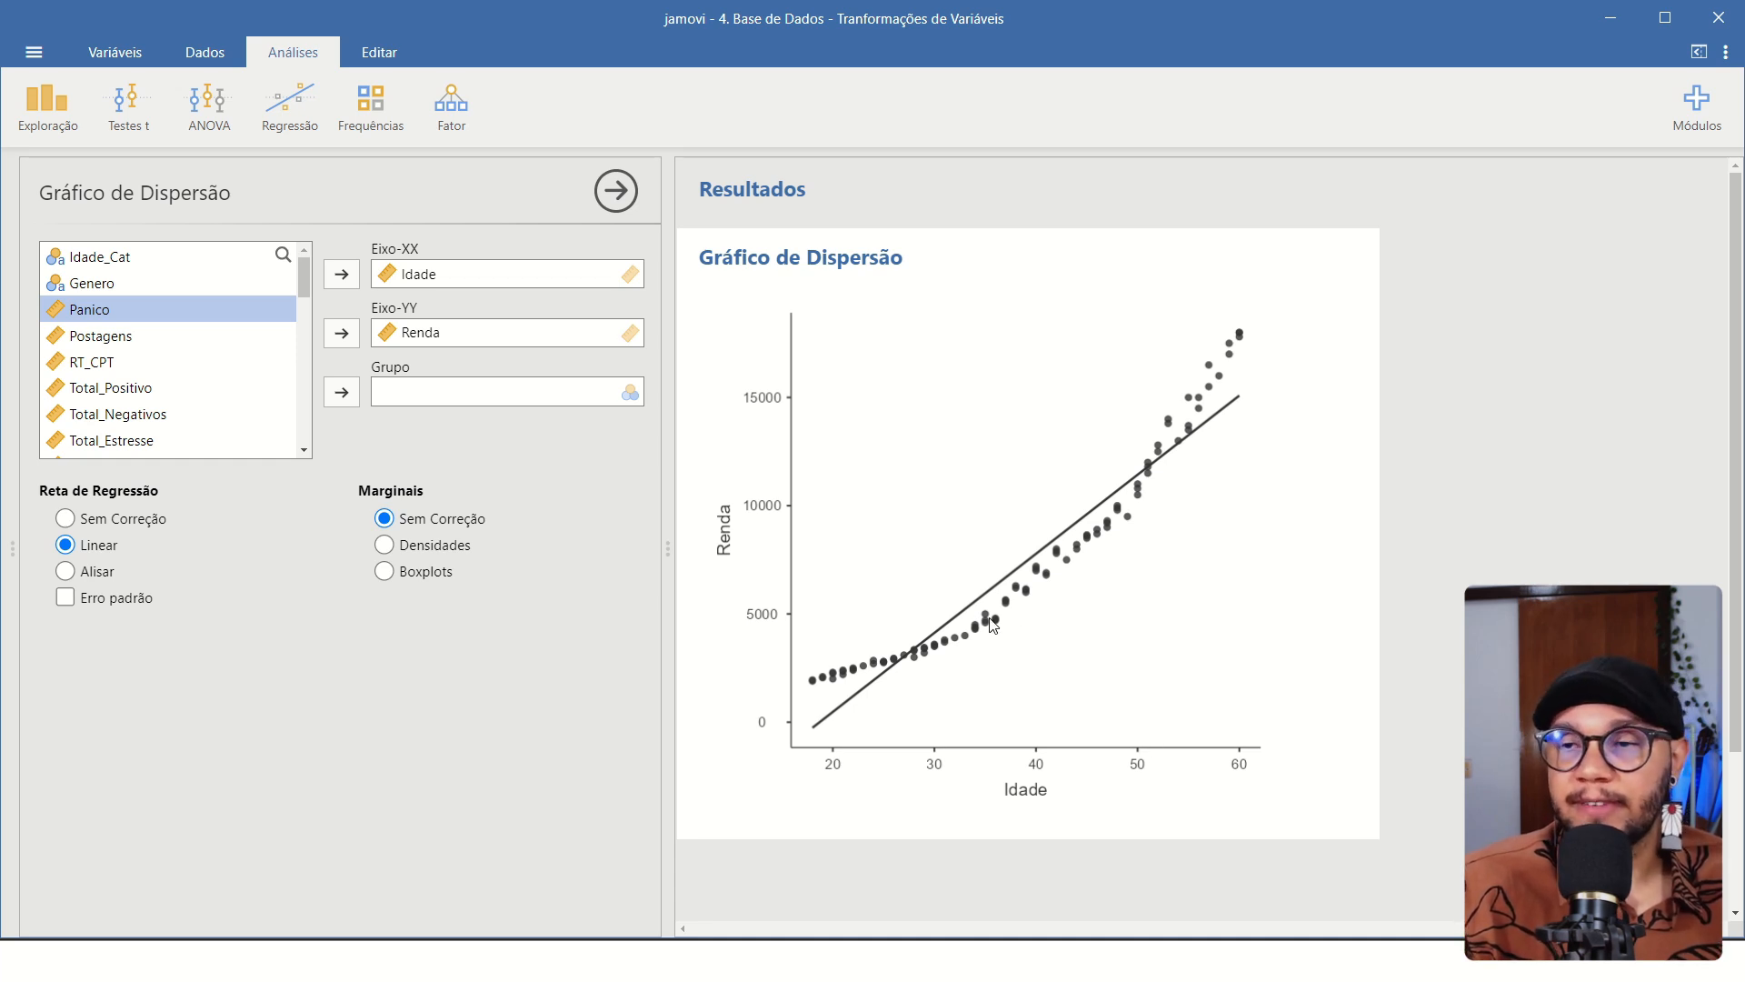
{"action": "scroll", "coordinate": [1076, 614], "scroll_direction": "down", "scroll_amount": 3}
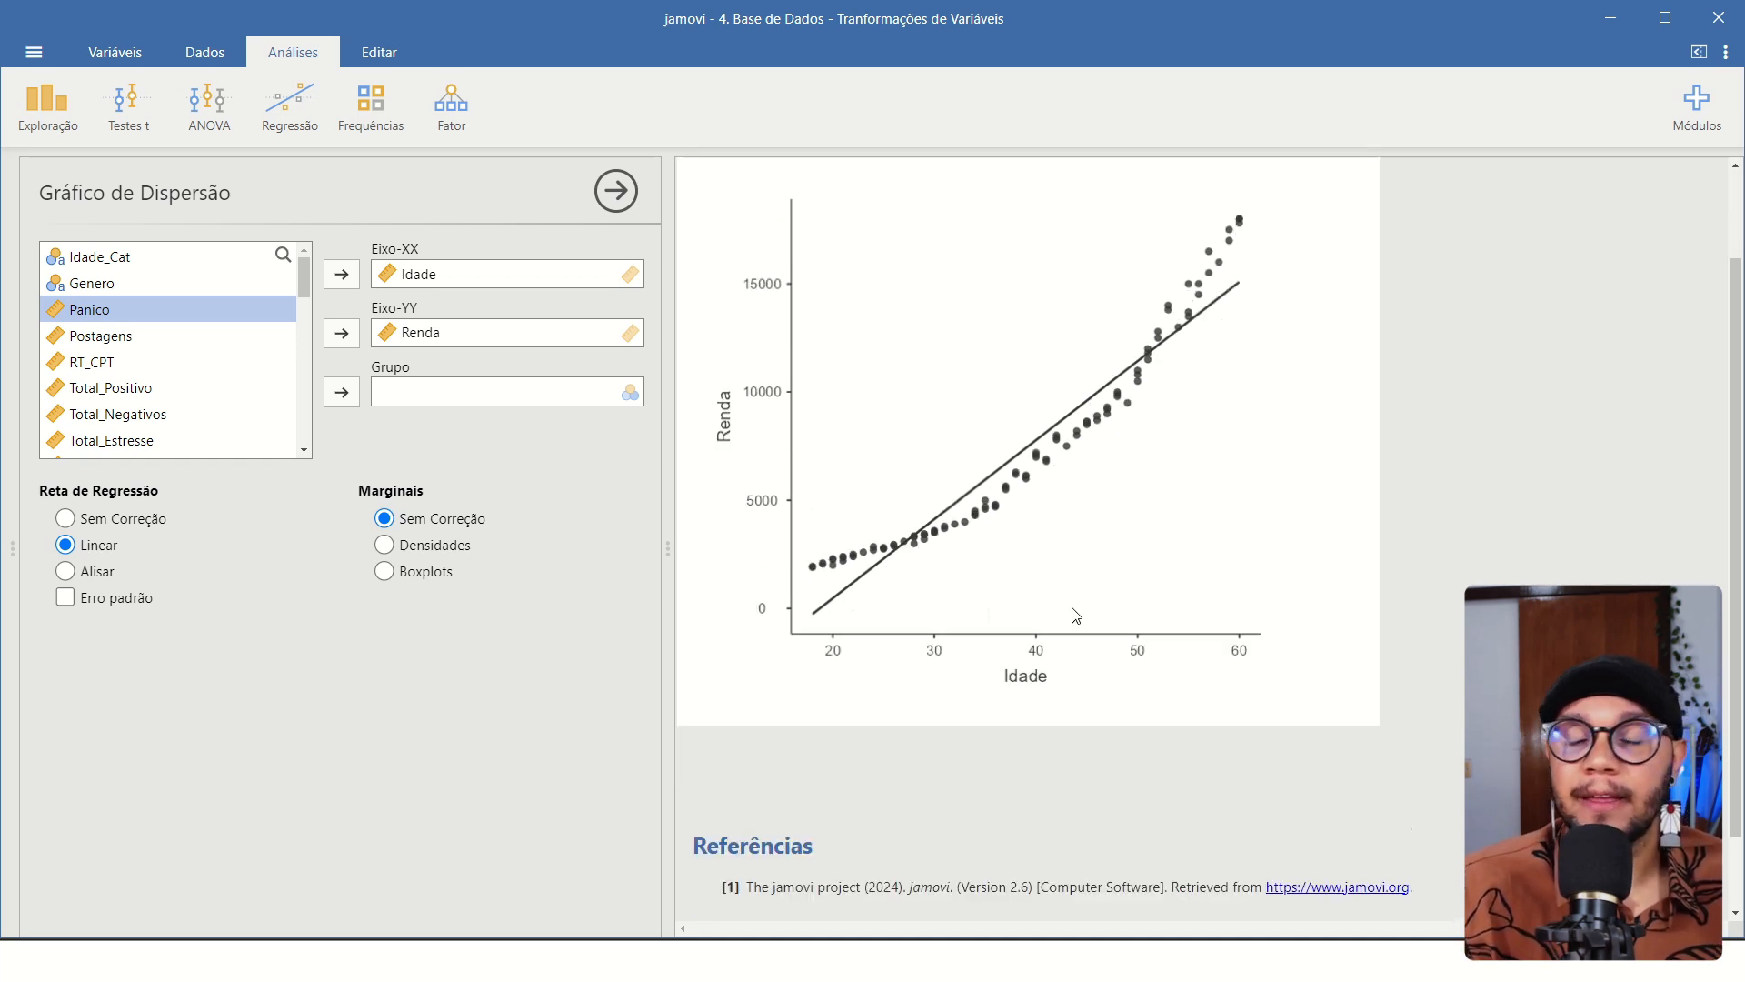
{"action": "scroll", "coordinate": [1075, 612], "scroll_direction": "up", "scroll_amount": 3}
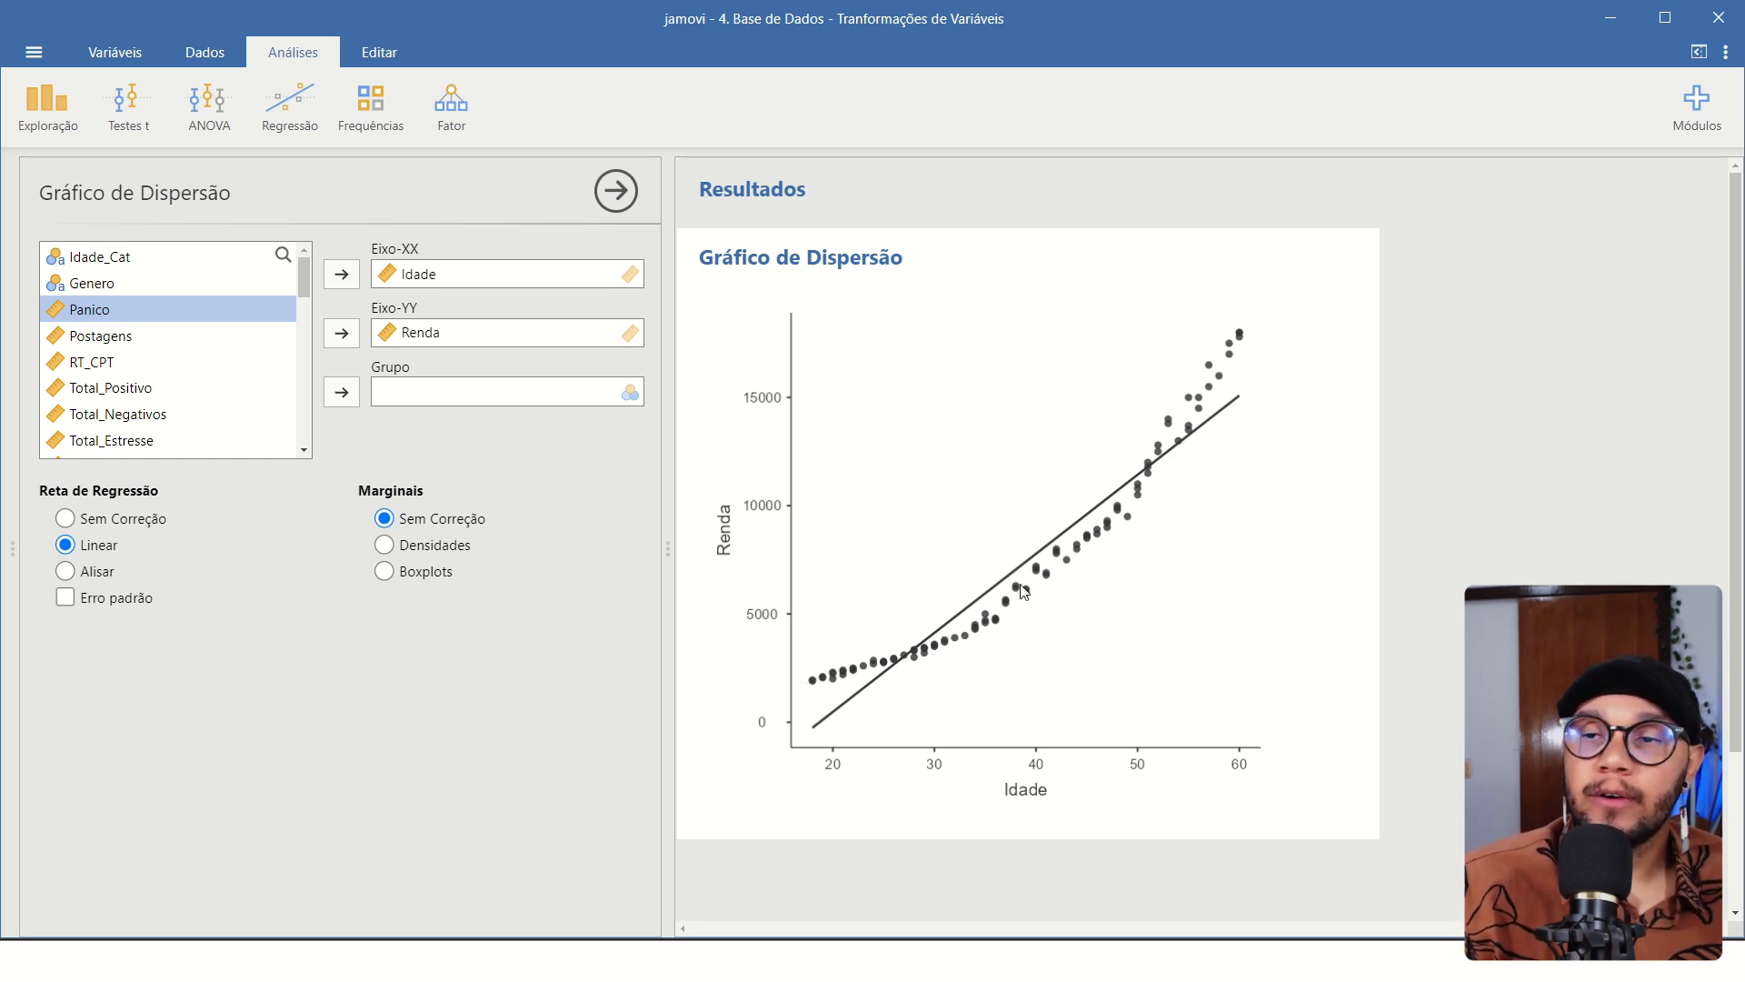
Try the smoothed (Alisar) regression line, enable the standard error band, and set the line back to Linear.
{"action": "left_click", "coordinate": [65, 573]}
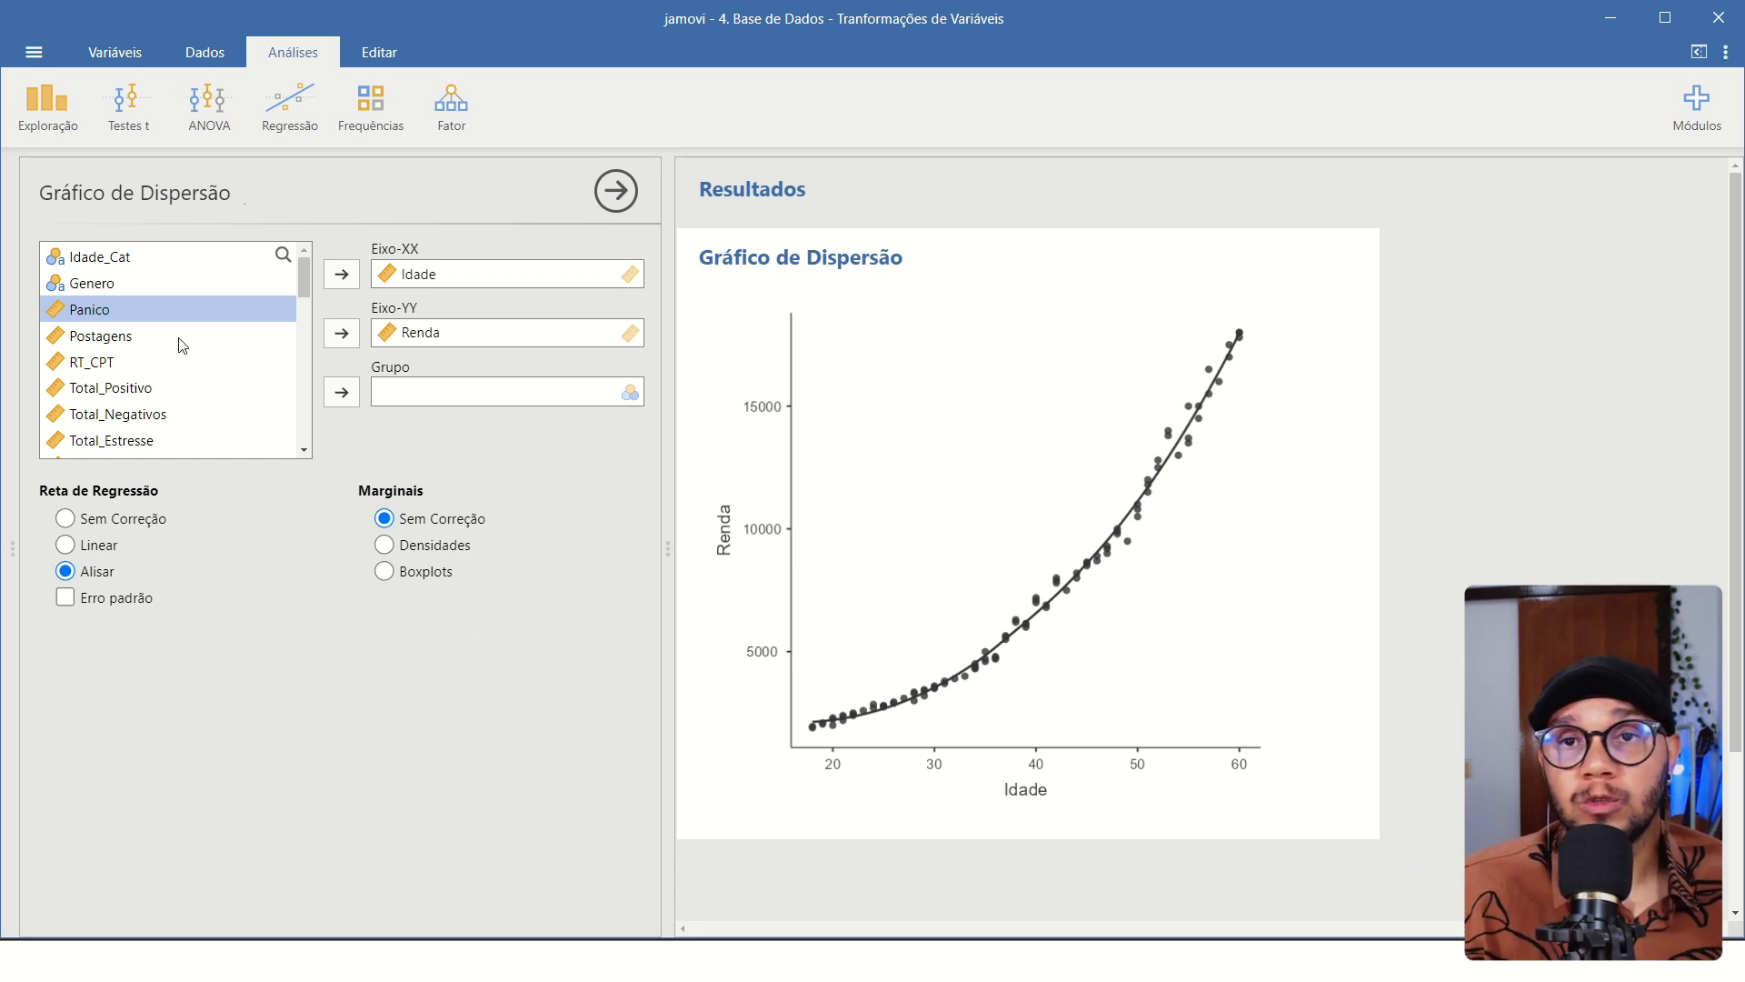
{"action": "left_click", "coordinate": [65, 597]}
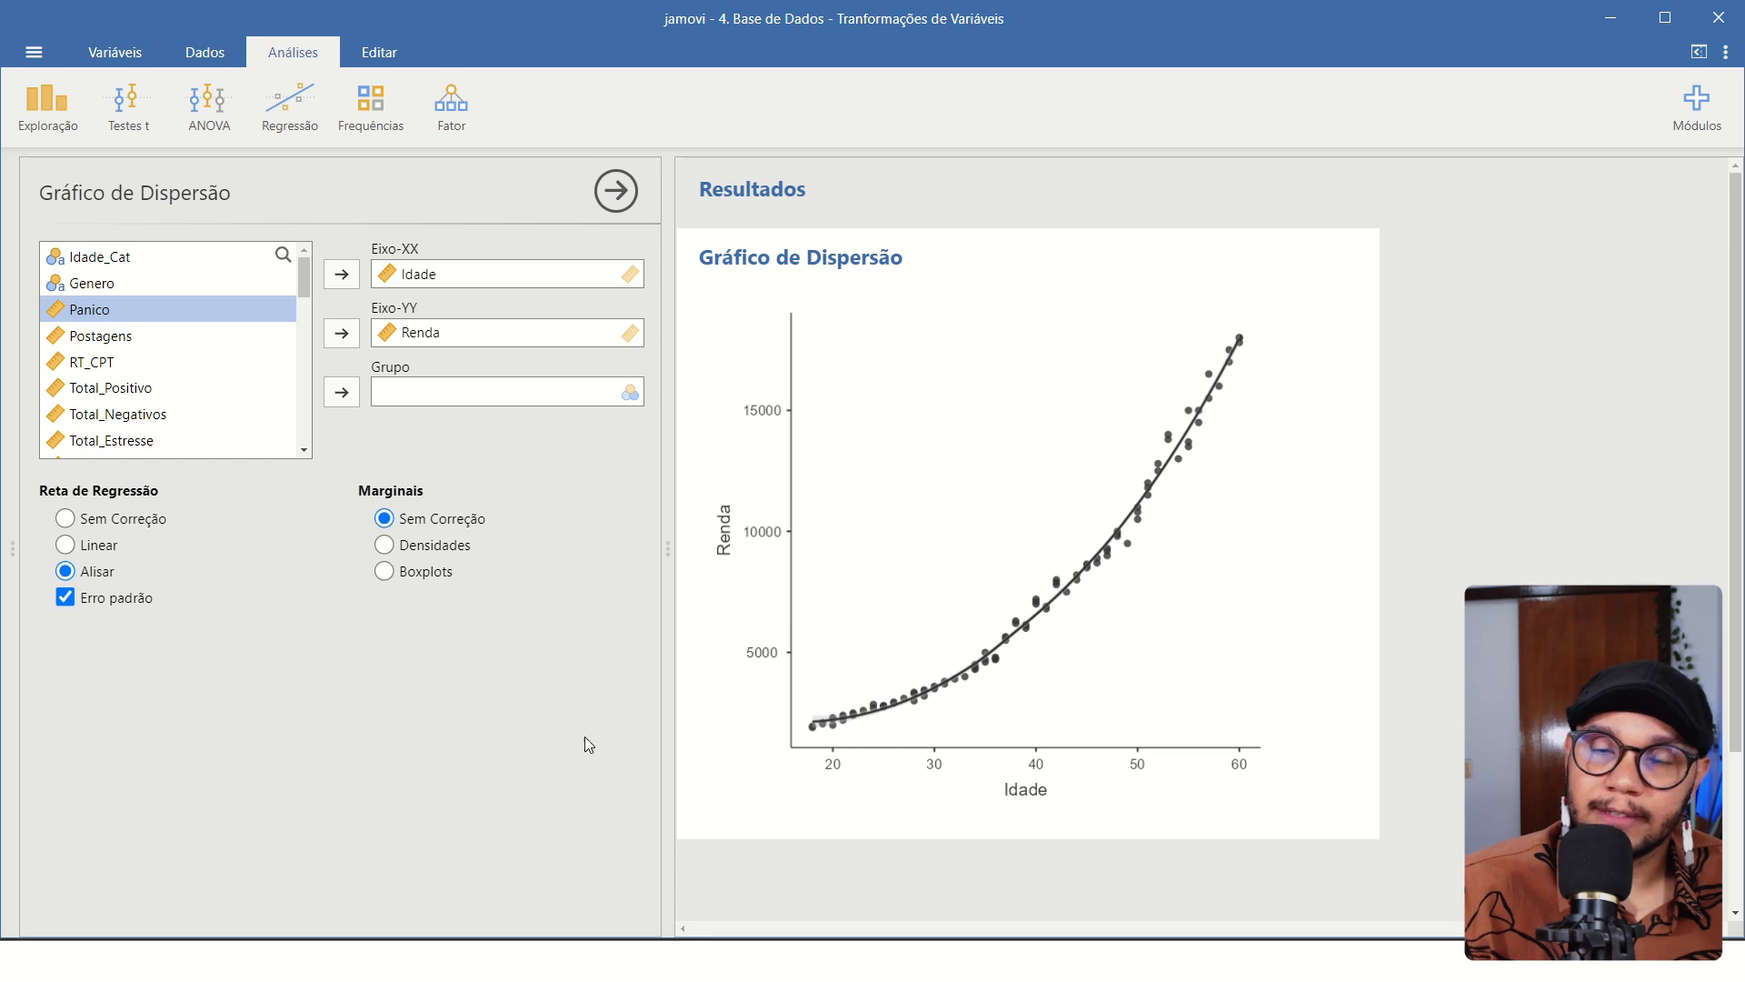
{"action": "left_click", "coordinate": [66, 546]}
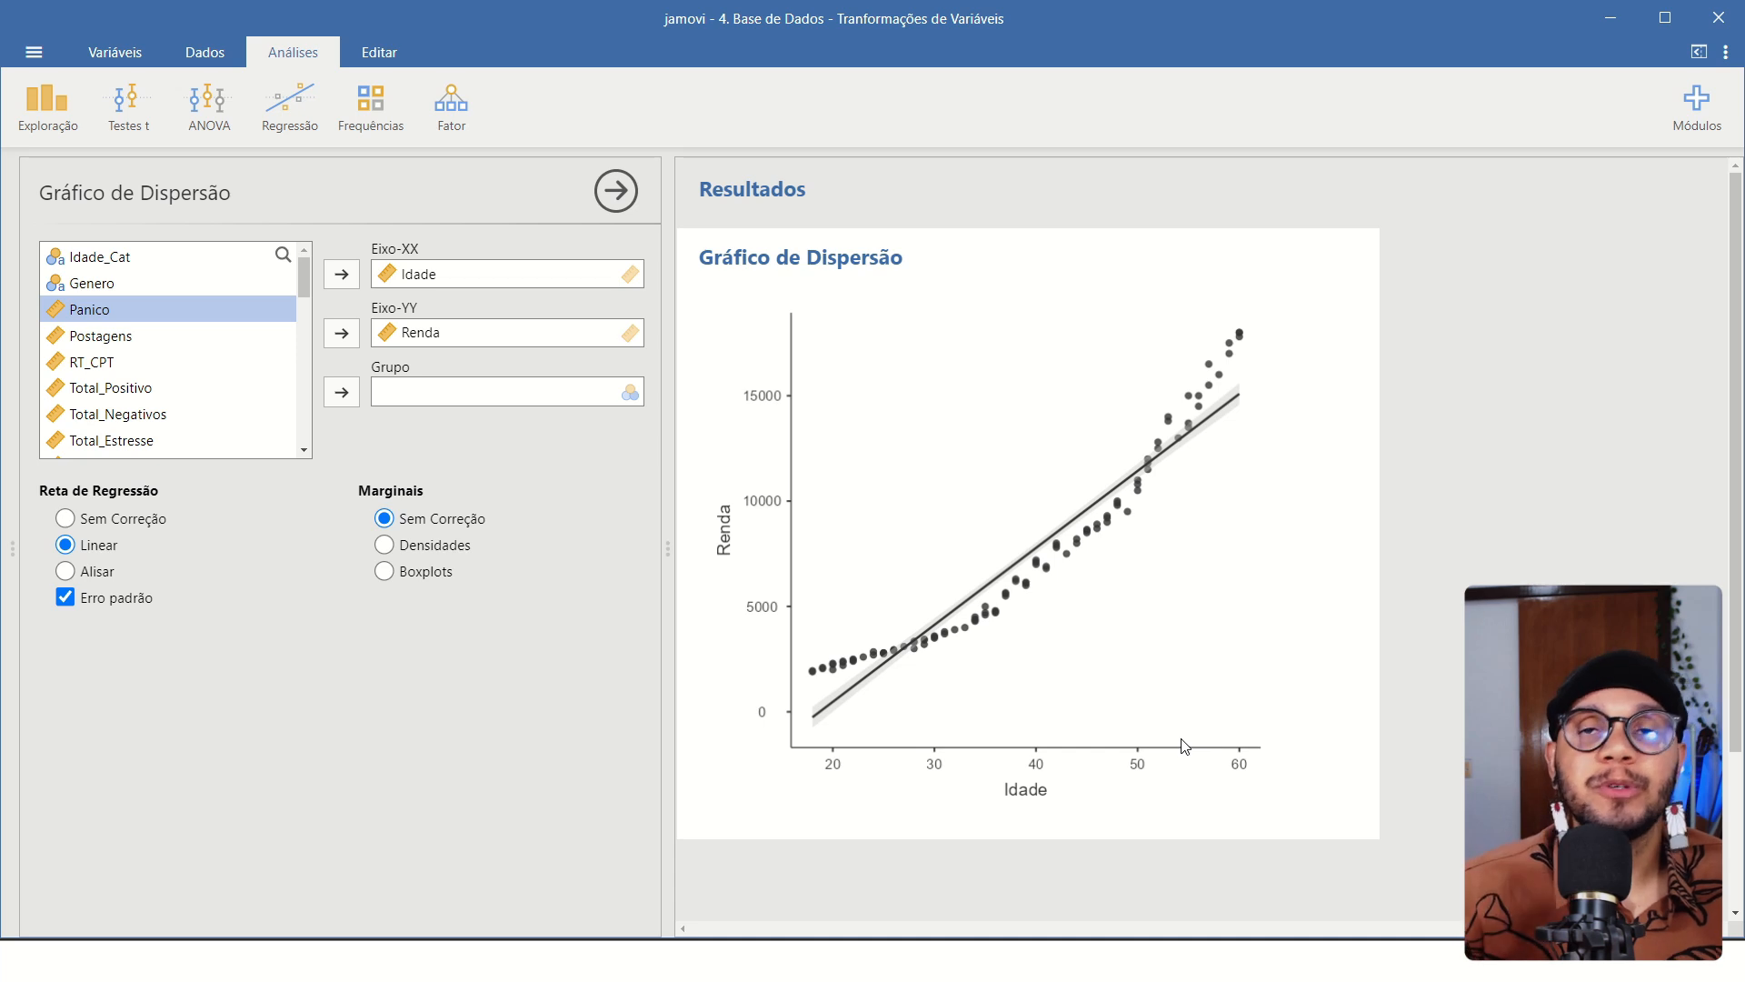
Show density curves (Densidades) on the scatter plot's margins and examine the distributions of Idade and Renda.
{"action": "left_click", "coordinate": [384, 545]}
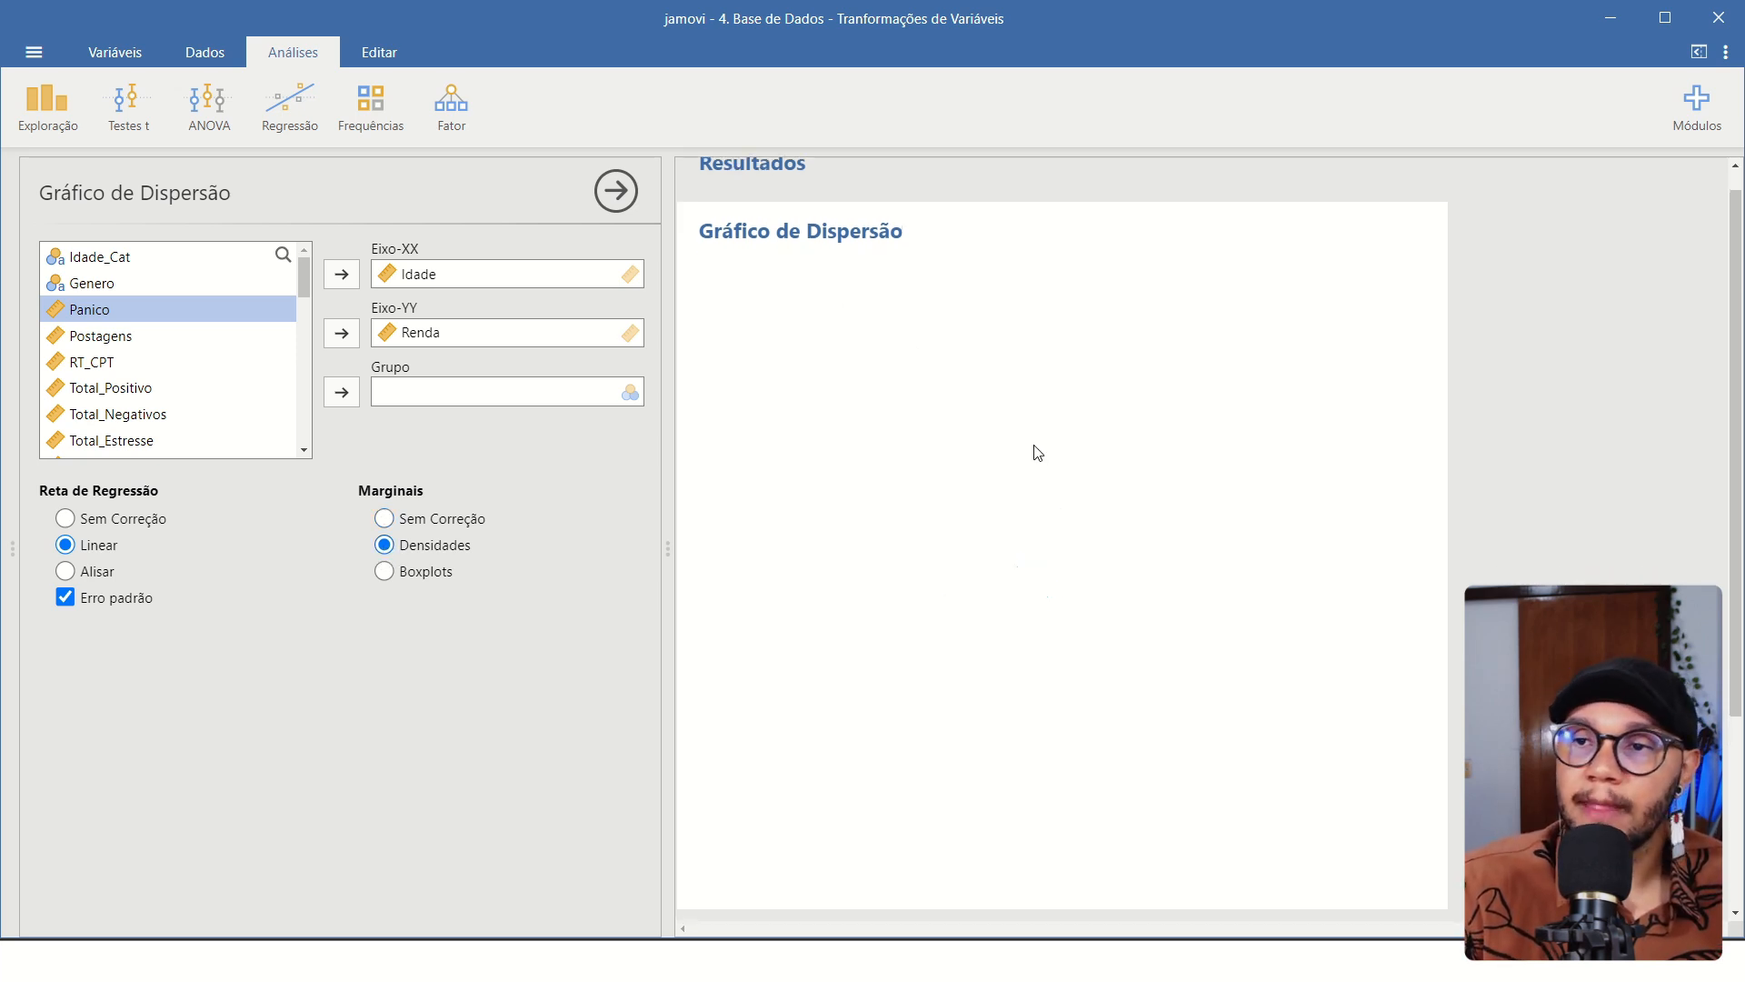
{"action": "scroll", "coordinate": [919, 337], "scroll_direction": "up", "scroll_amount": 1}
{"action": "scroll", "coordinate": [837, 373], "scroll_direction": "up", "scroll_amount": 2}
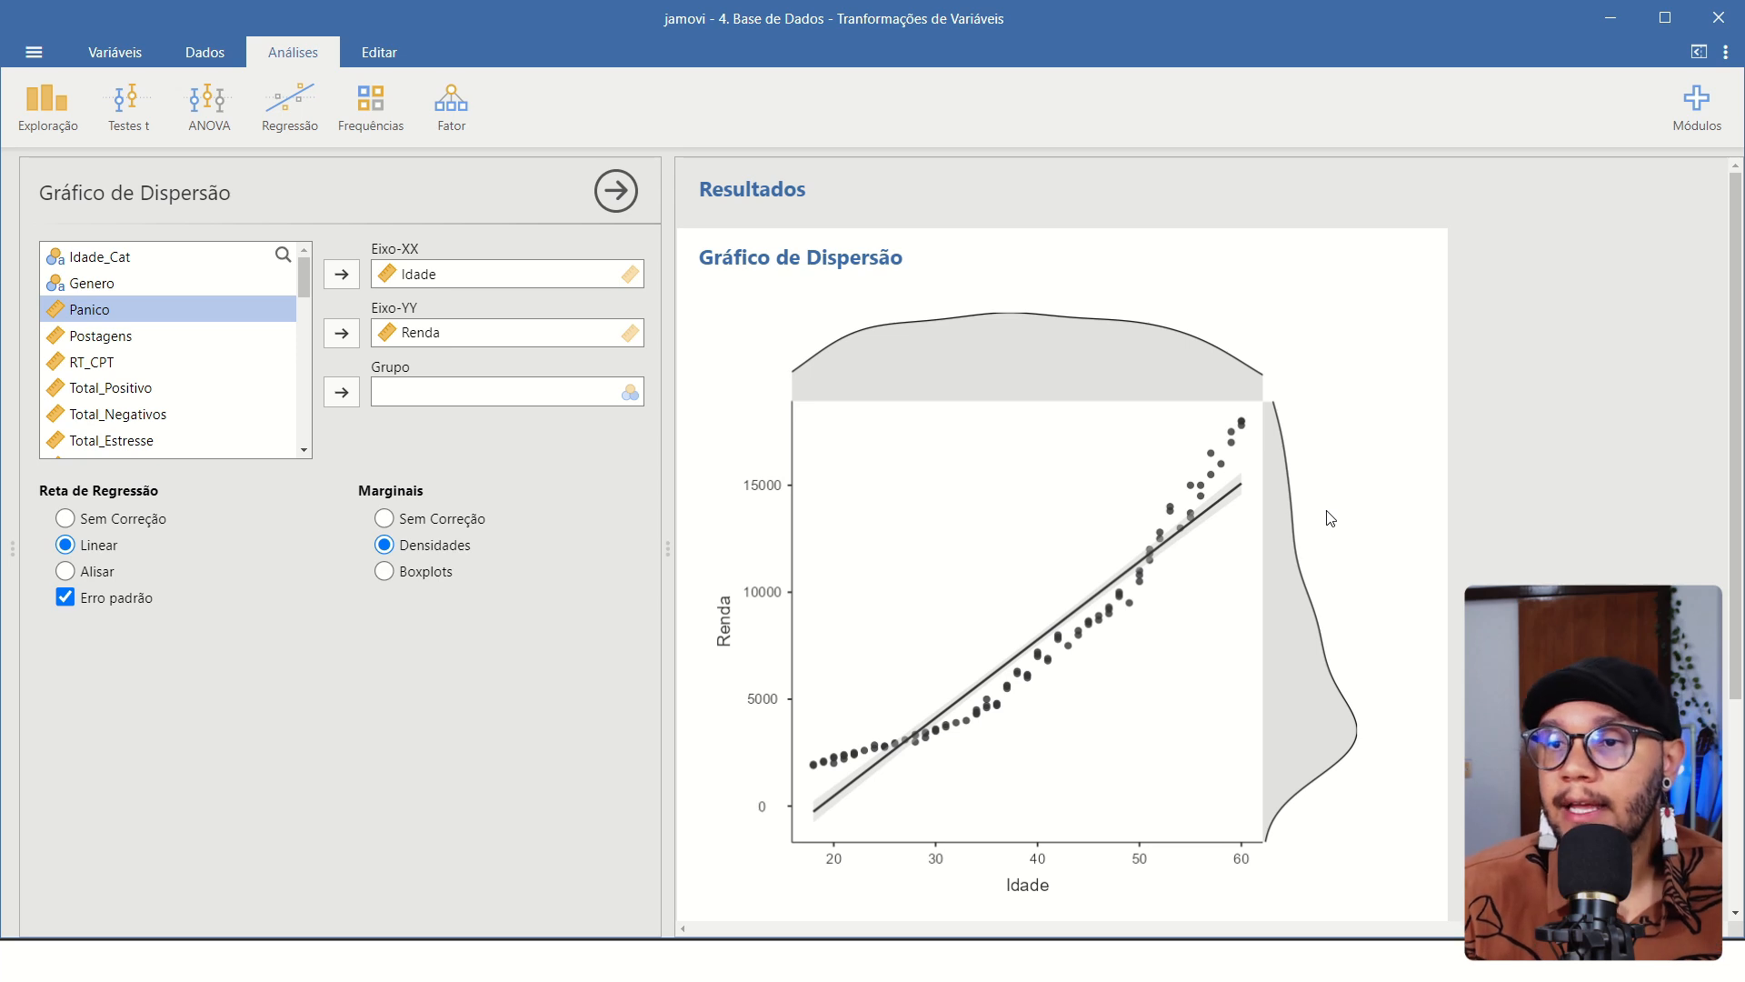
{"action": "scroll", "coordinate": [1177, 499], "scroll_direction": "down", "scroll_amount": 2}
{"action": "scroll", "coordinate": [1218, 506], "scroll_direction": "up", "scroll_amount": 2}
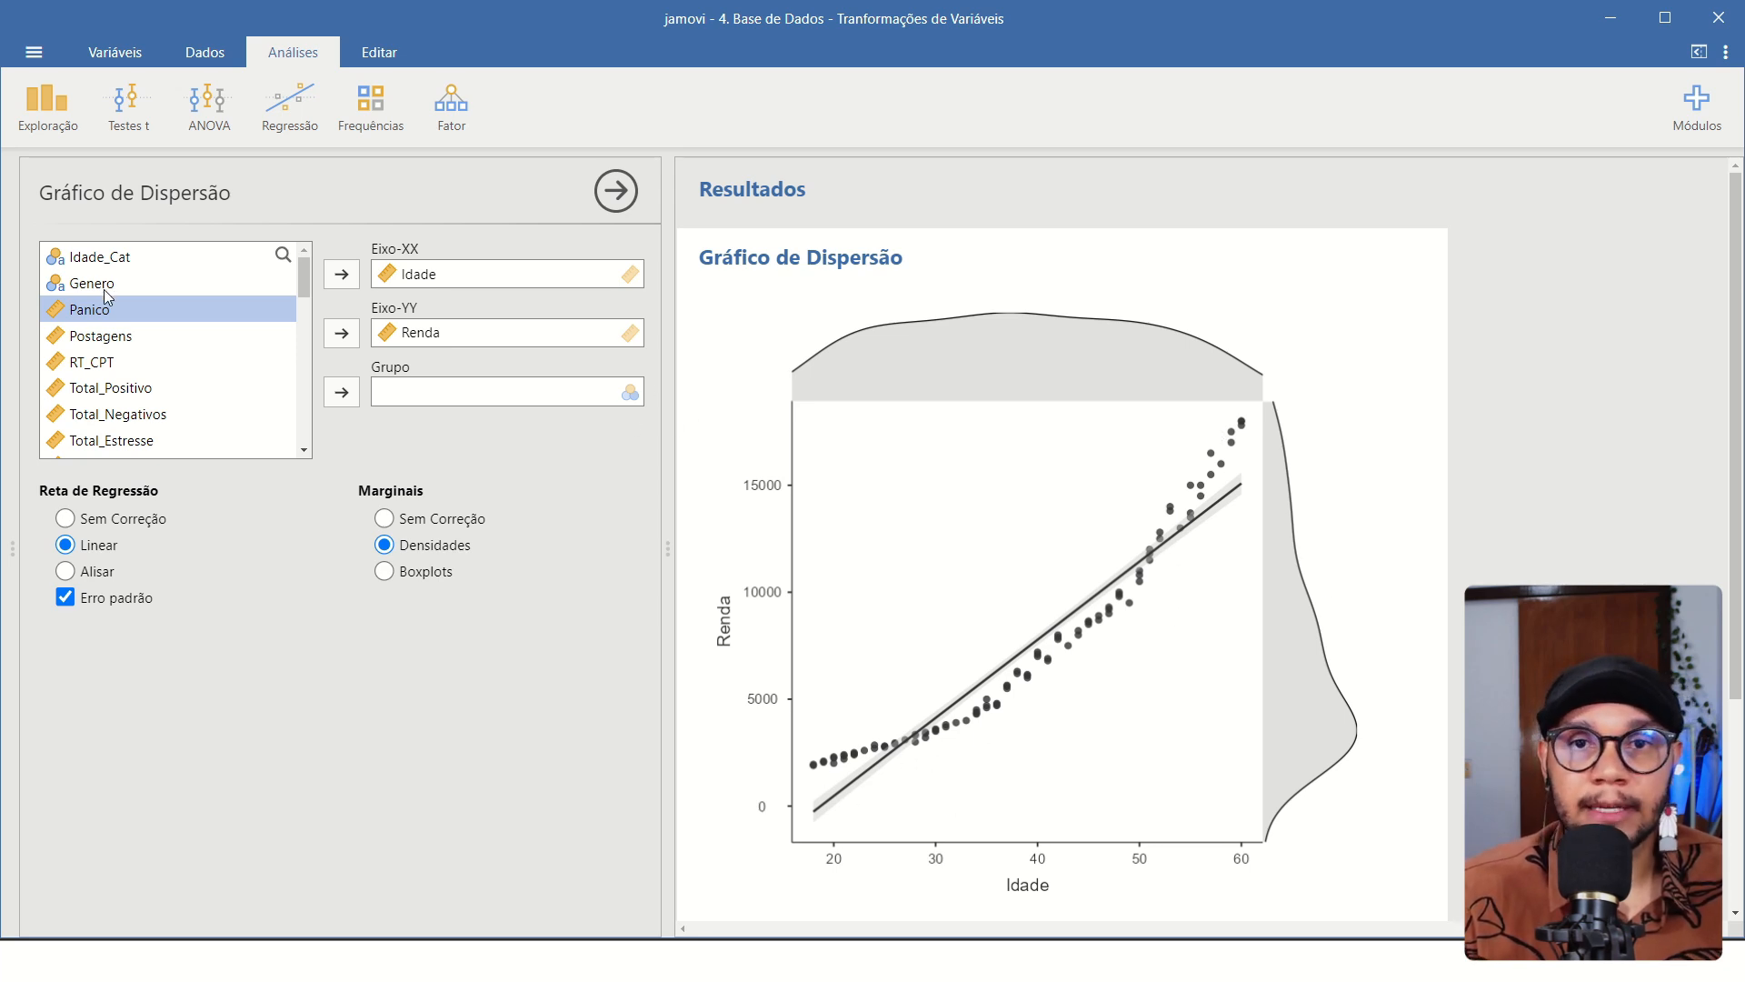
Group the scatter plot by Idade_Cat and examine the separate regression lines and density curves.
{"action": "left_click", "coordinate": [107, 261]}
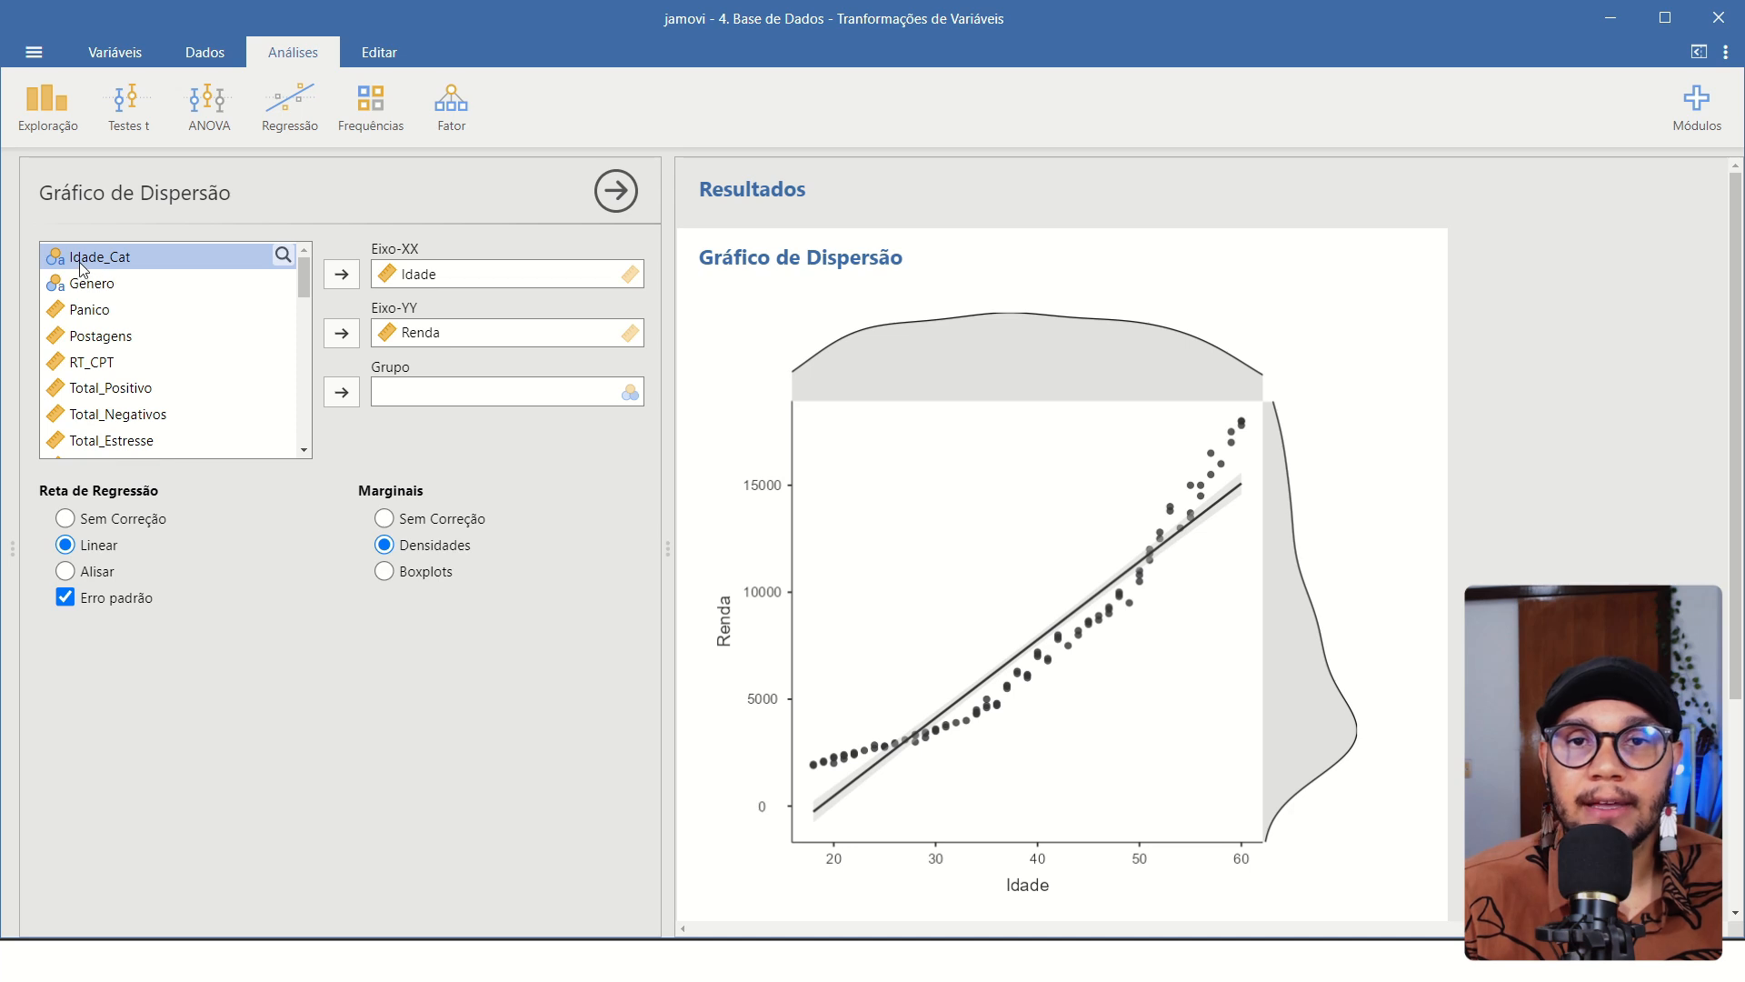
{"action": "left_click", "coordinate": [342, 393]}
{"action": "scroll", "coordinate": [1279, 569], "scroll_direction": "down", "scroll_amount": 2}
{"action": "scroll", "coordinate": [1259, 524], "scroll_direction": "up", "scroll_amount": 1}
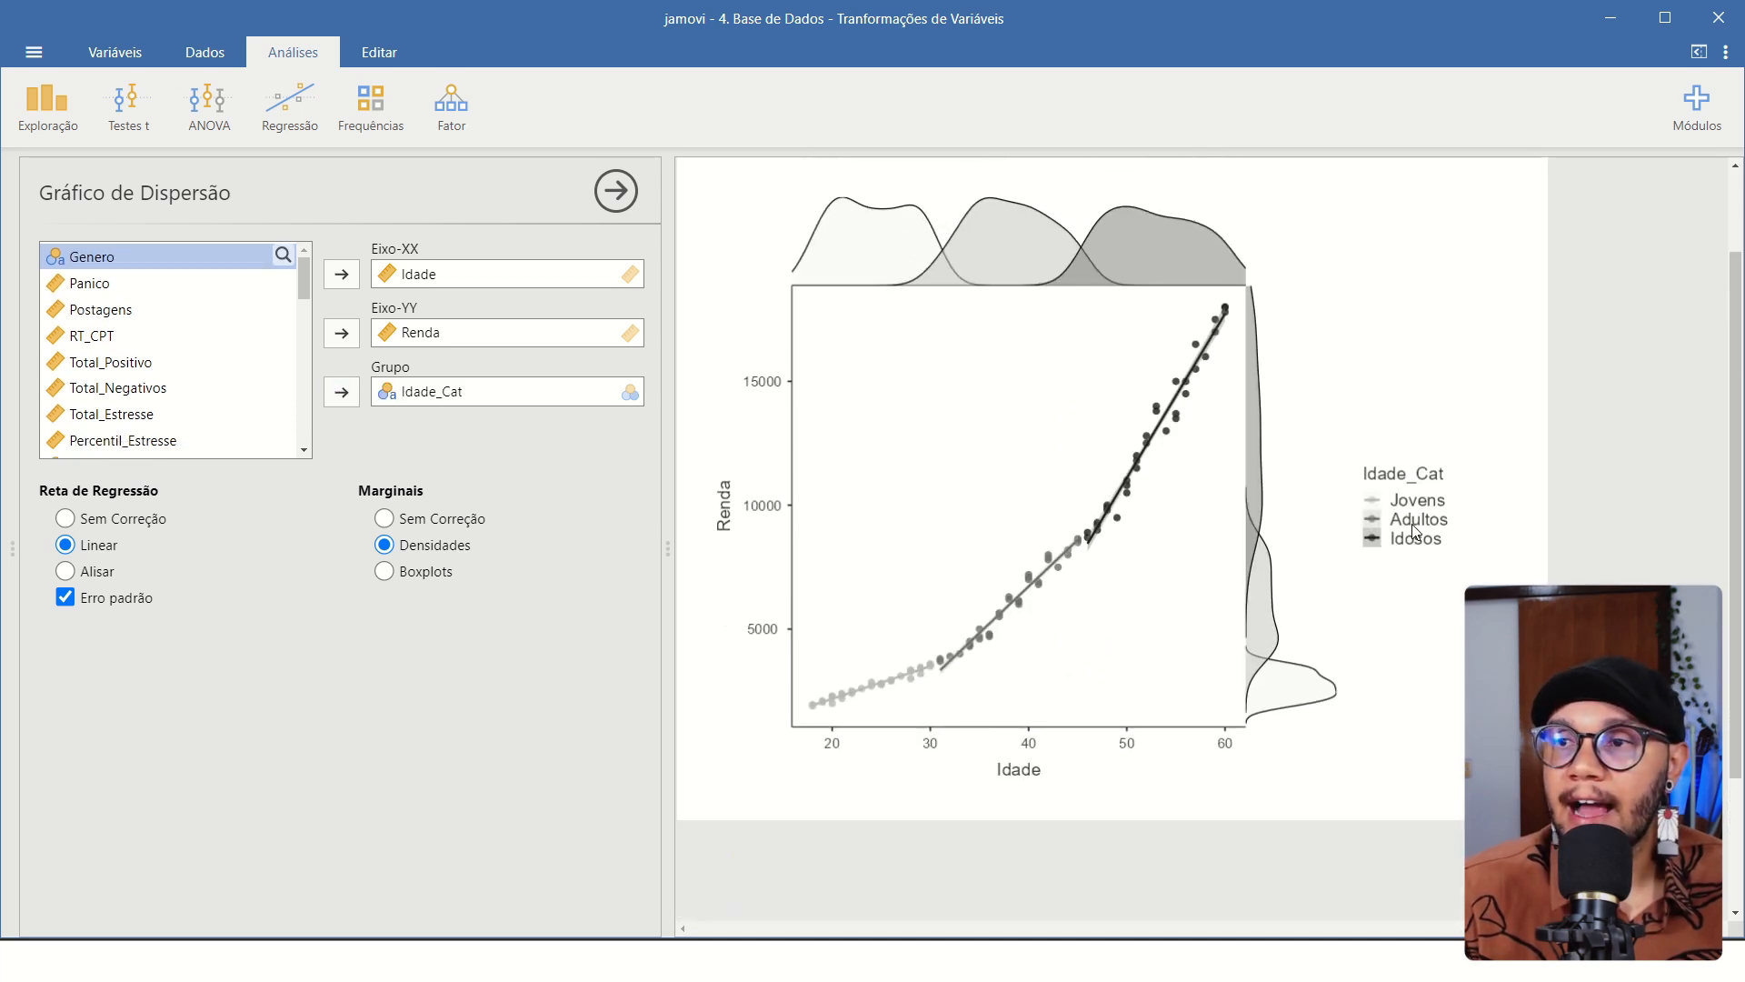
{"action": "scroll", "coordinate": [1424, 525], "scroll_direction": "up", "scroll_amount": 2}
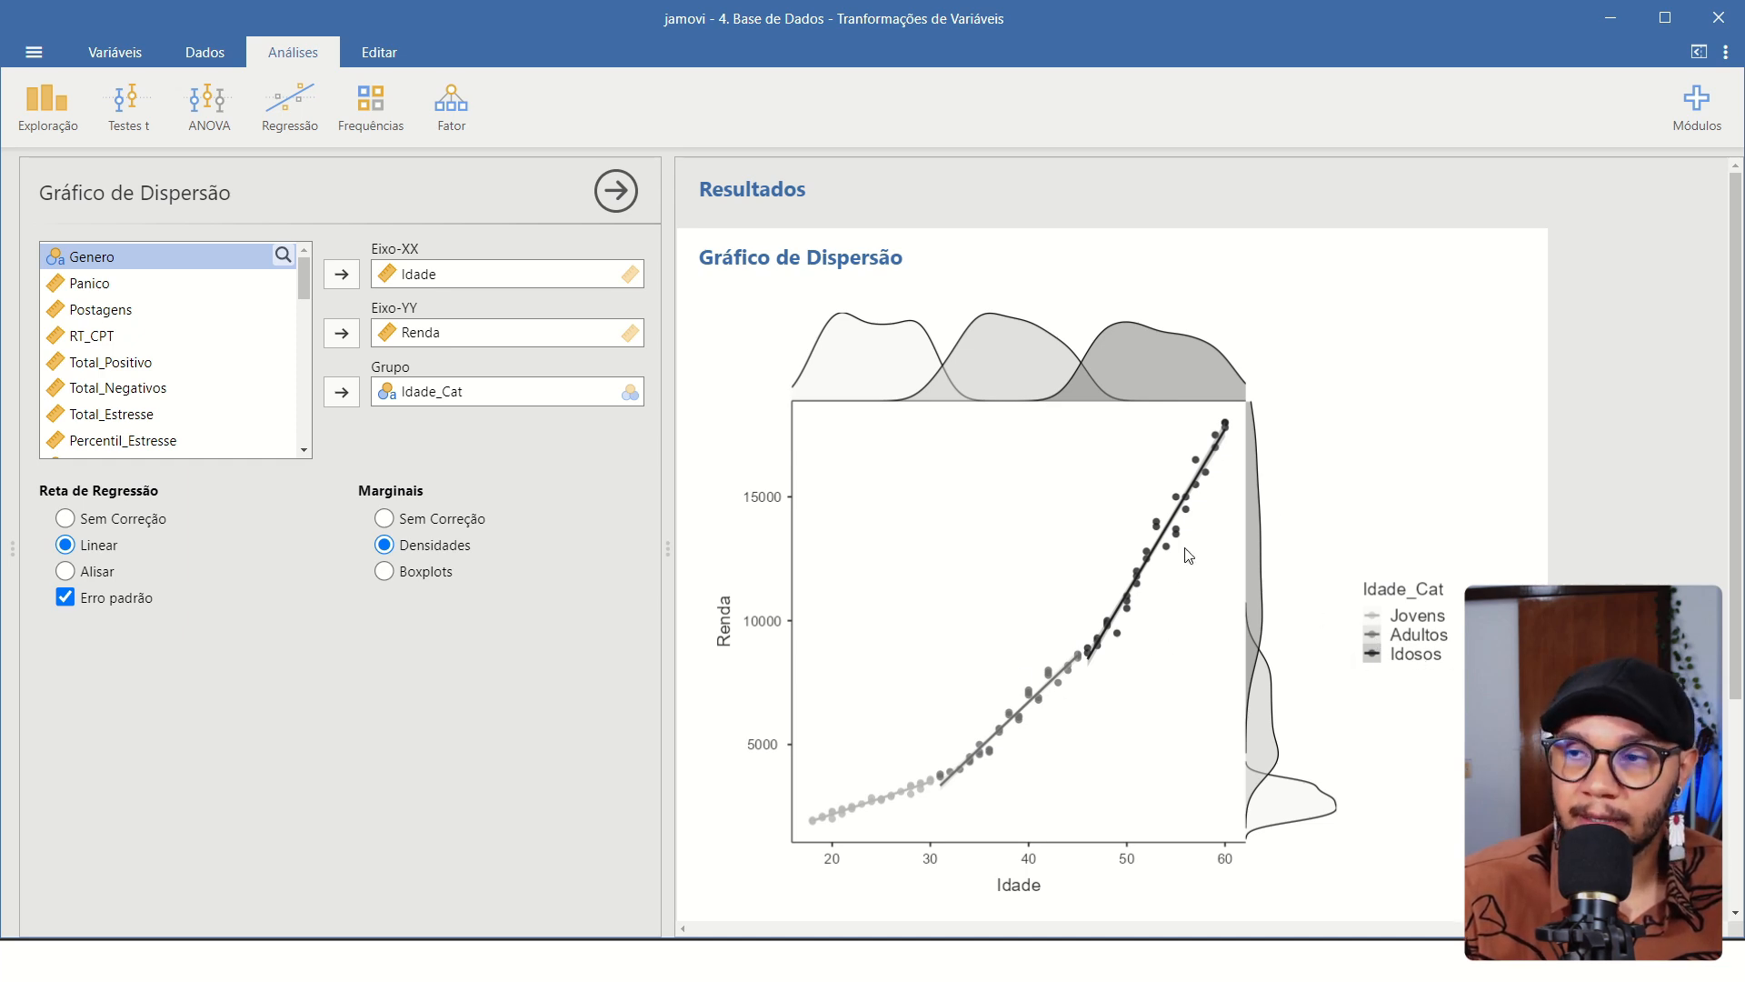
{"action": "scroll", "coordinate": [1091, 460], "scroll_direction": "down", "scroll_amount": 2}
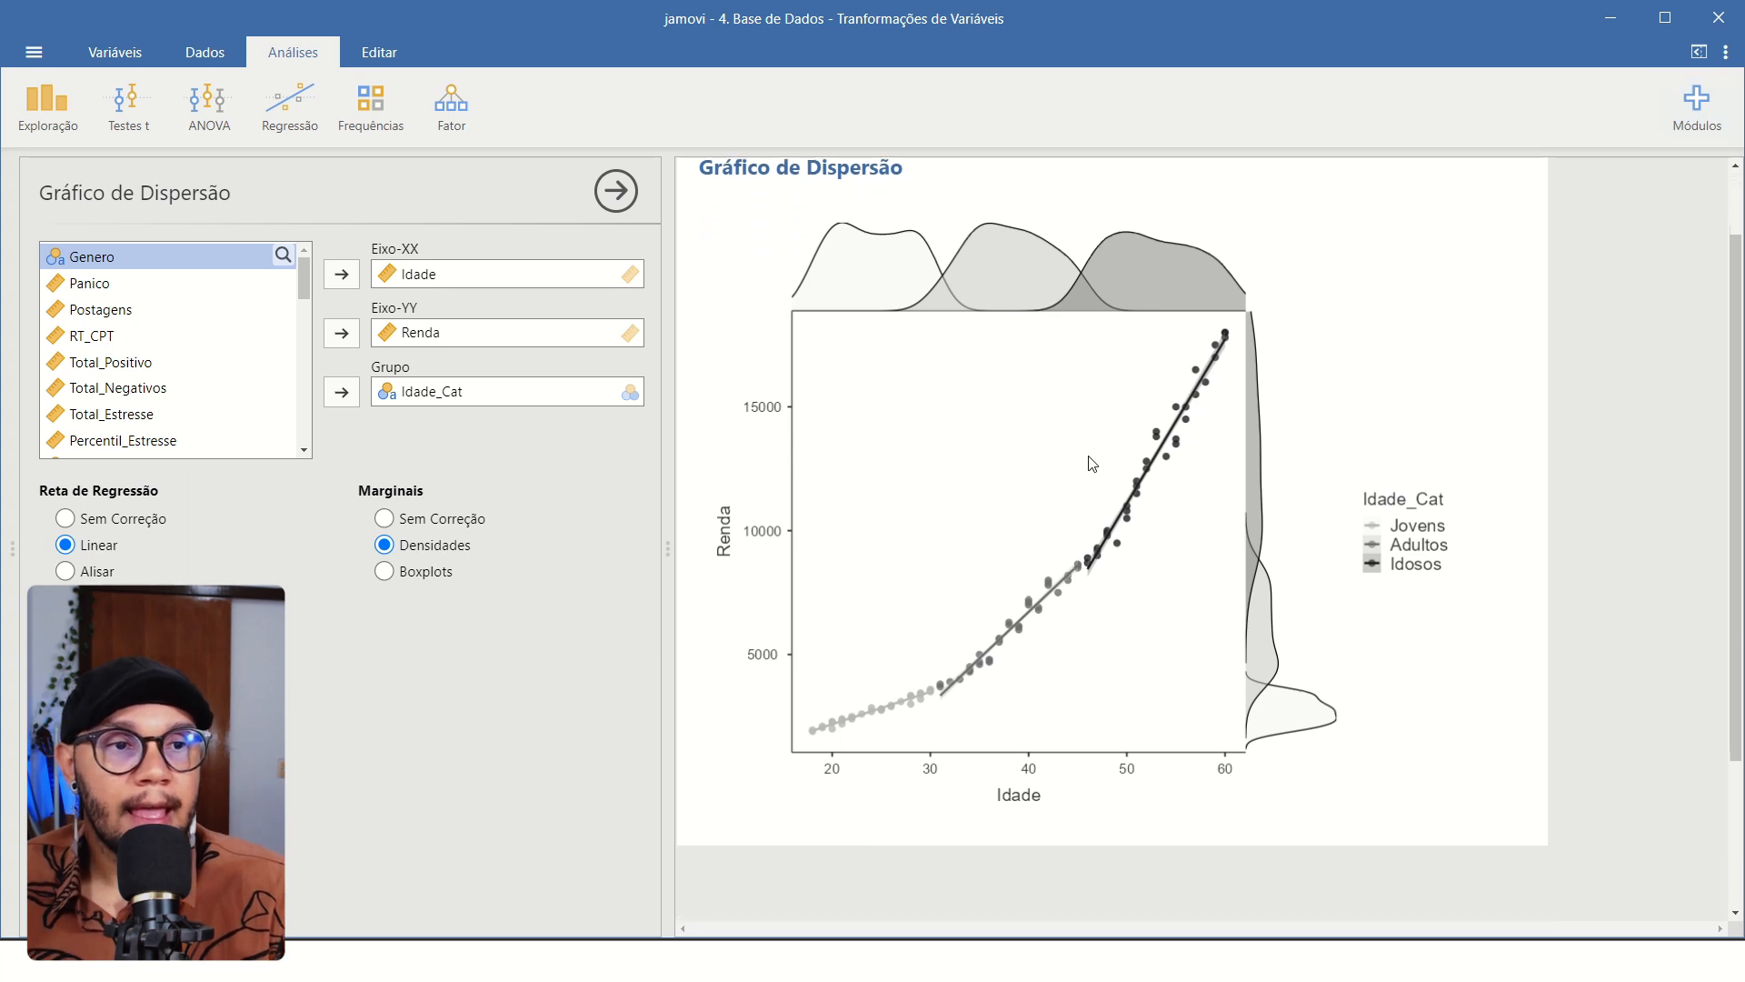
{"action": "scroll", "coordinate": [1198, 540], "scroll_direction": "up", "scroll_amount": 2}
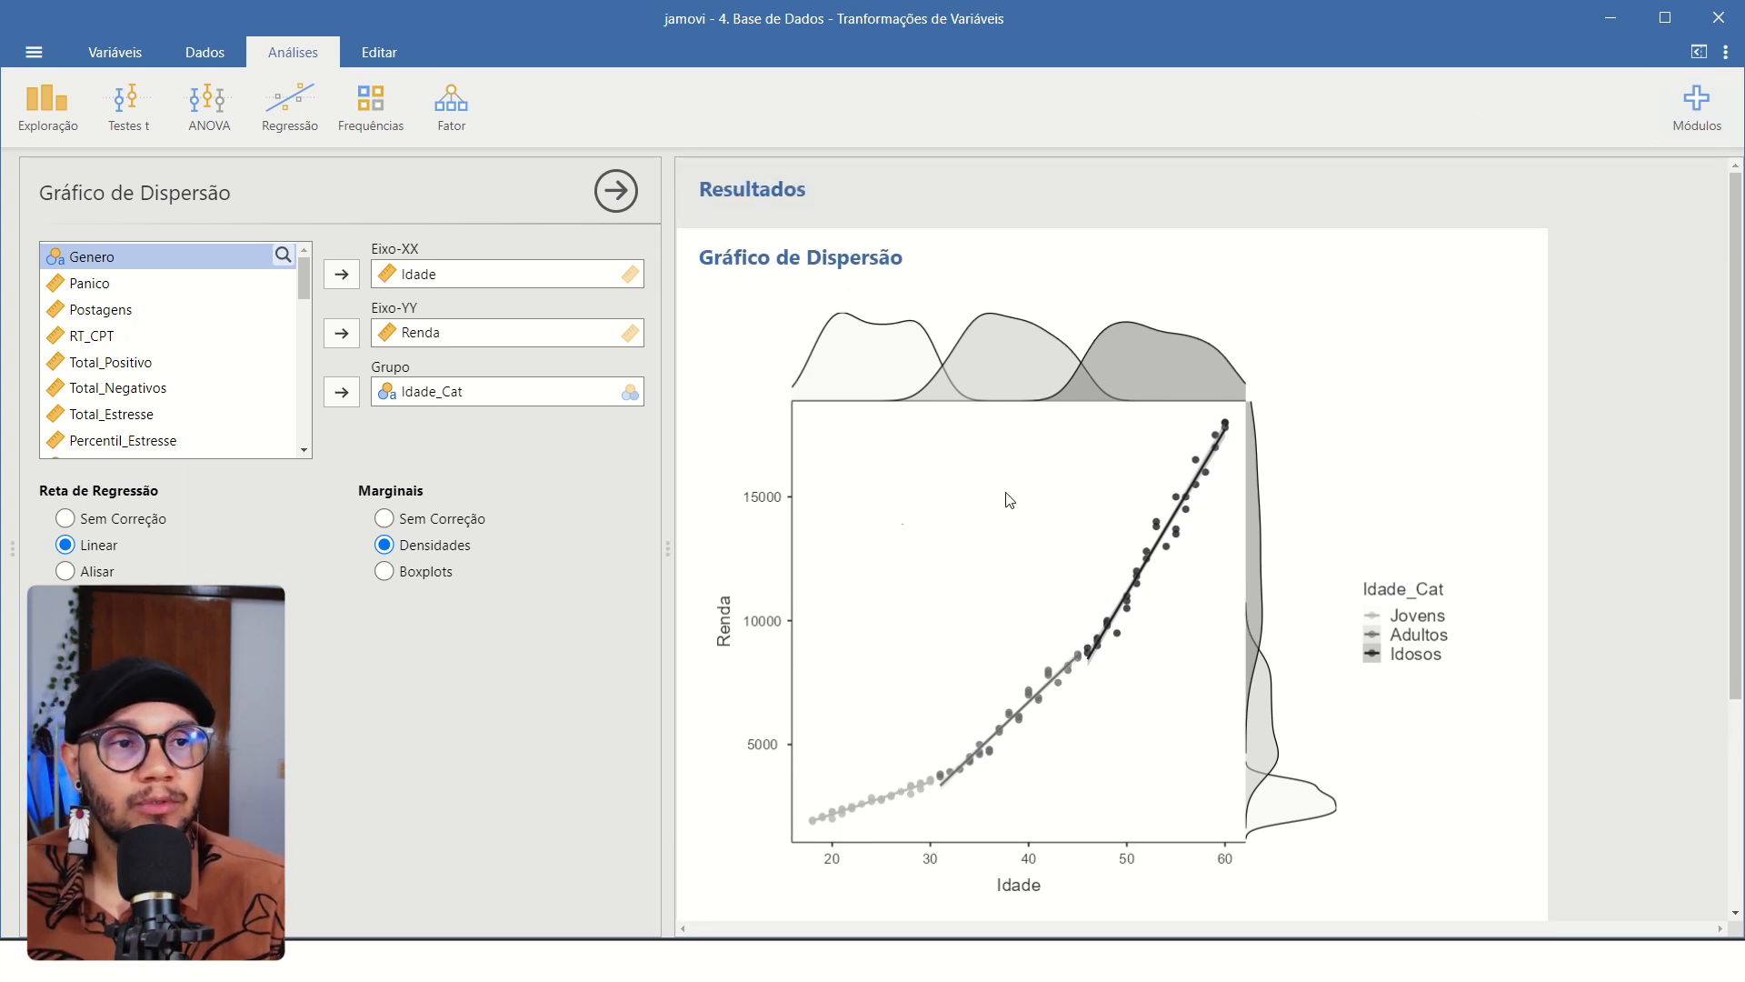
Set both the plot theme and the colour palette to I ♥ SPSS in the application settings.
{"action": "left_click", "coordinate": [1728, 53]}
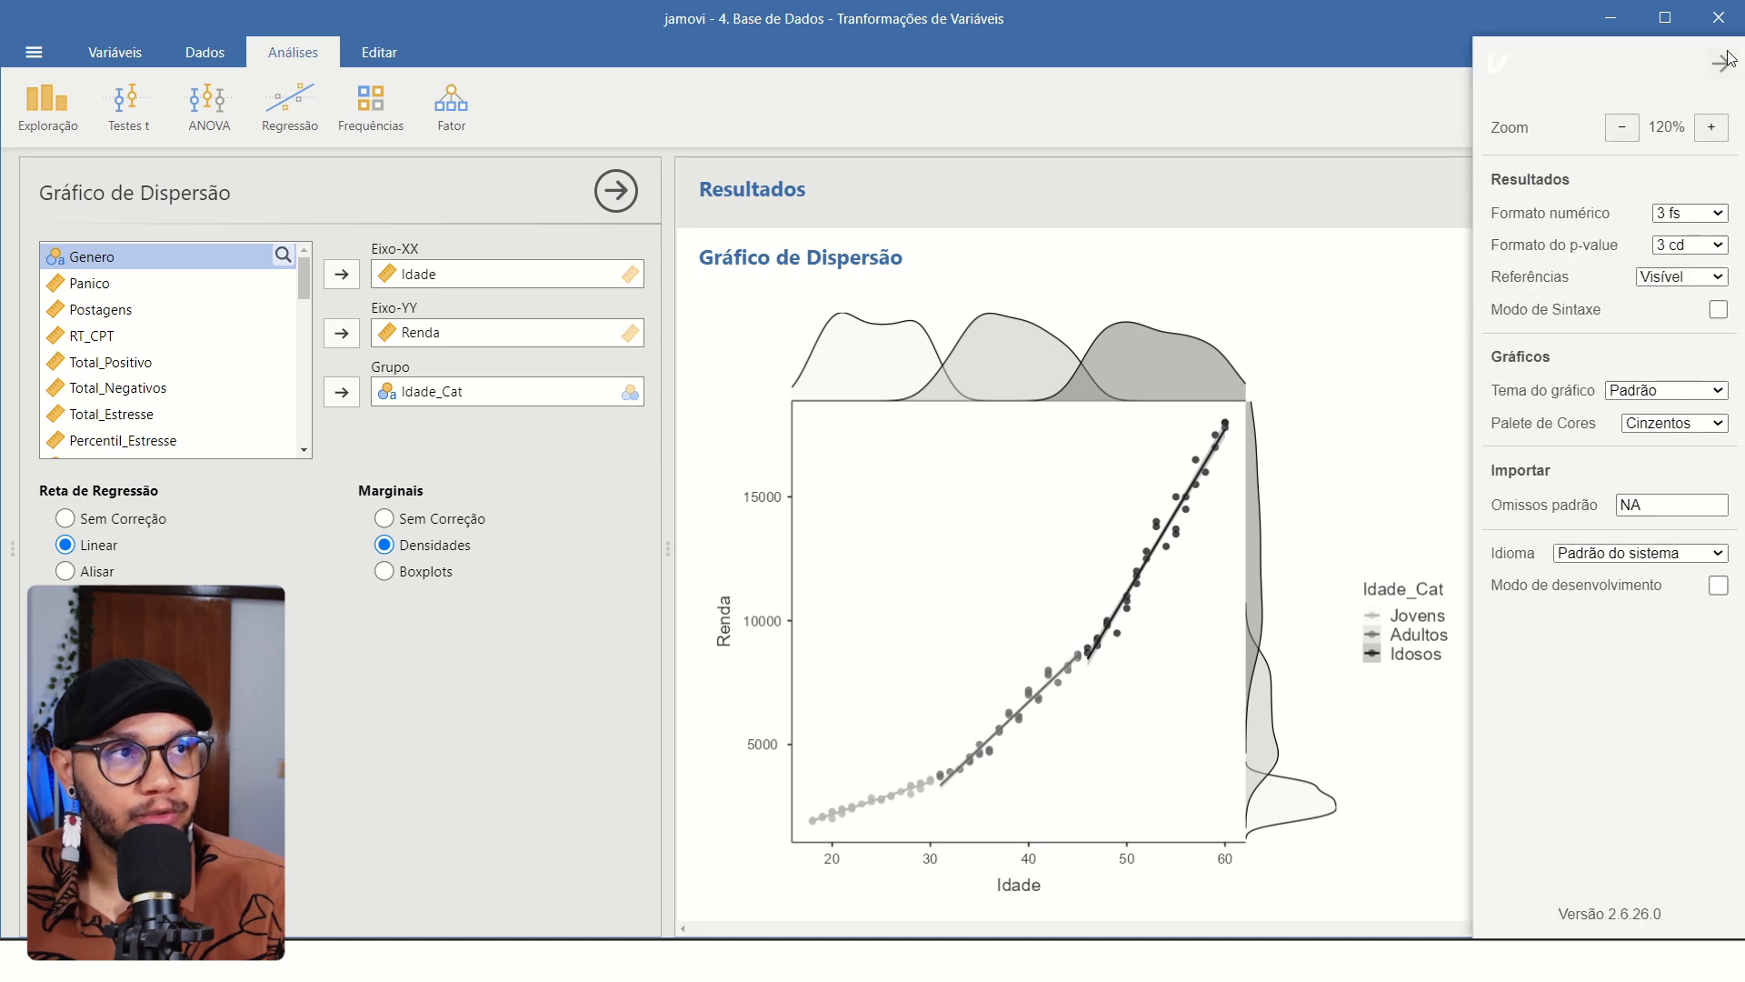
{"action": "left_click", "coordinate": [1681, 427]}
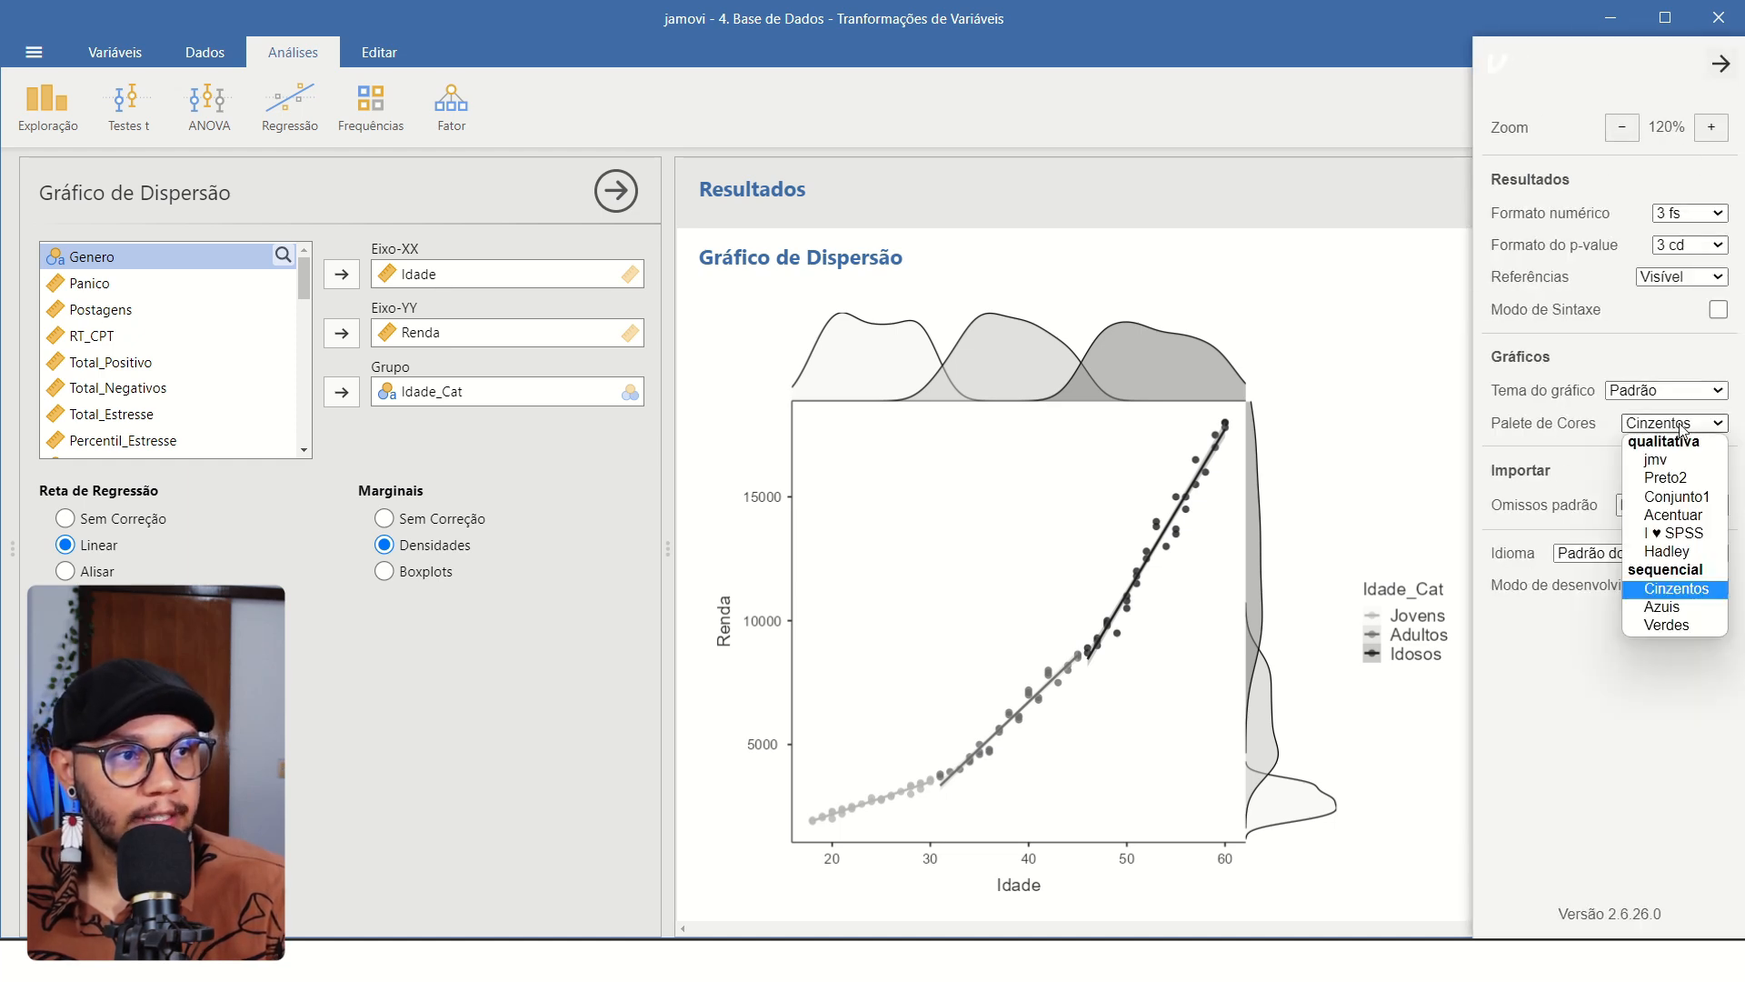
{"action": "left_click", "coordinate": [1666, 390]}
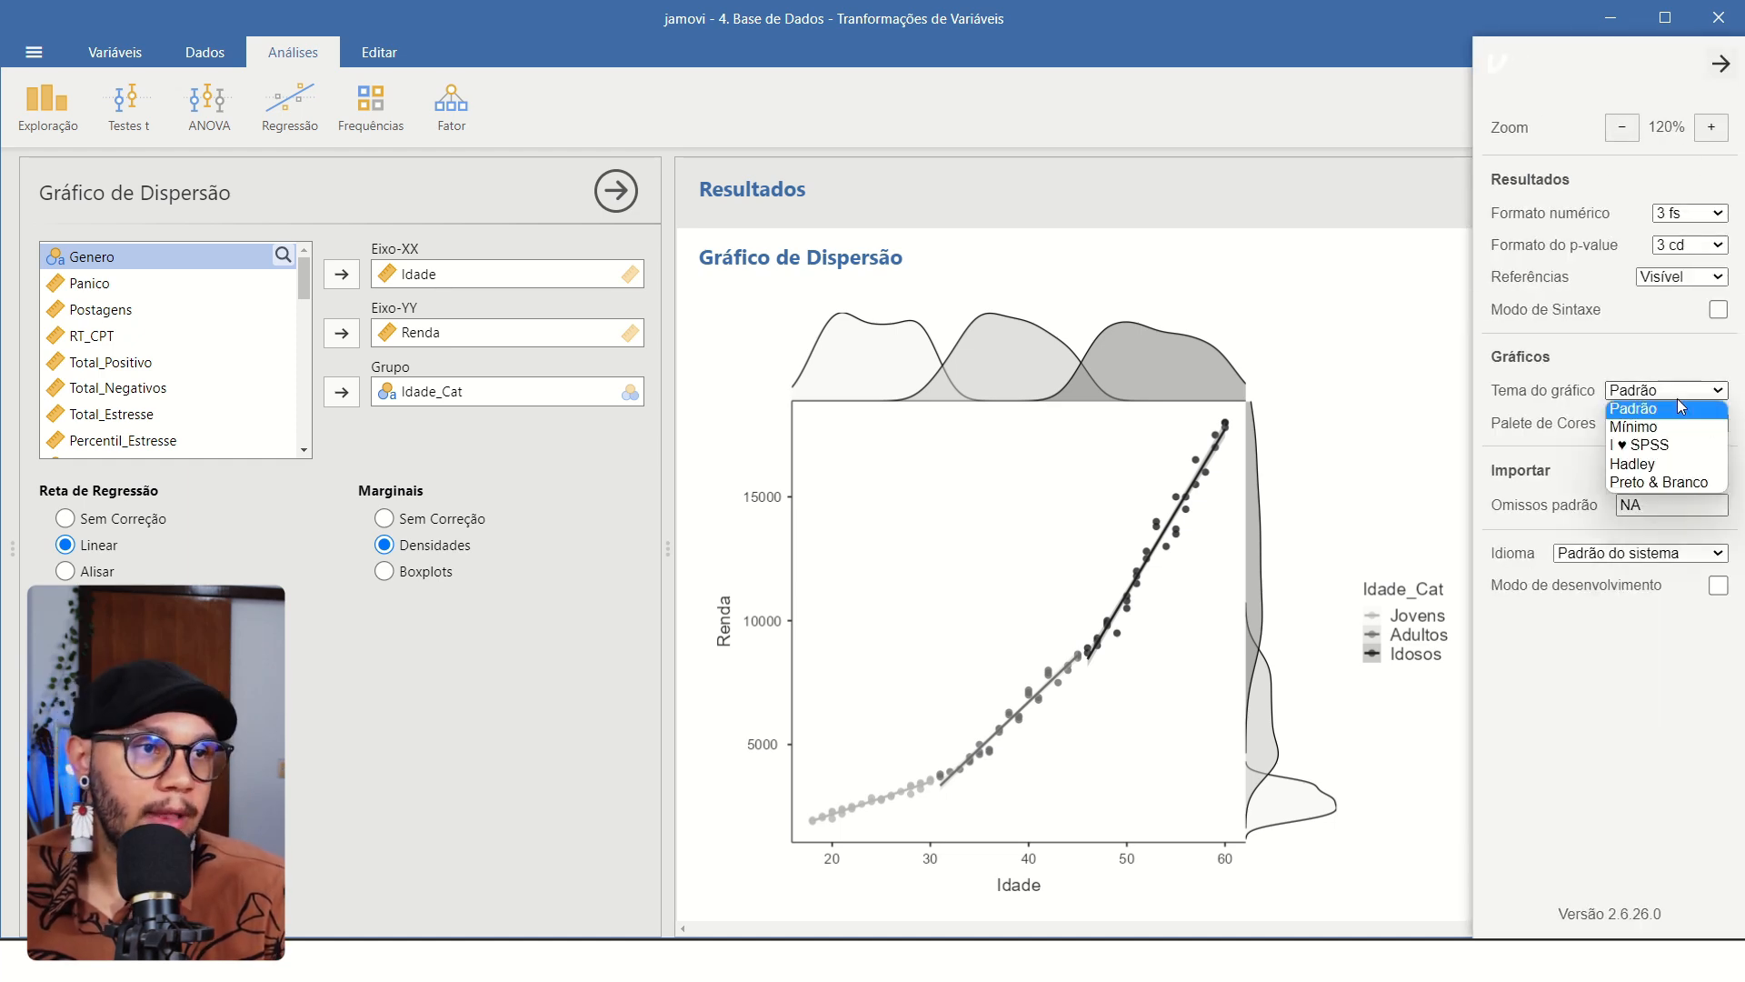
{"action": "left_click", "coordinate": [1663, 445]}
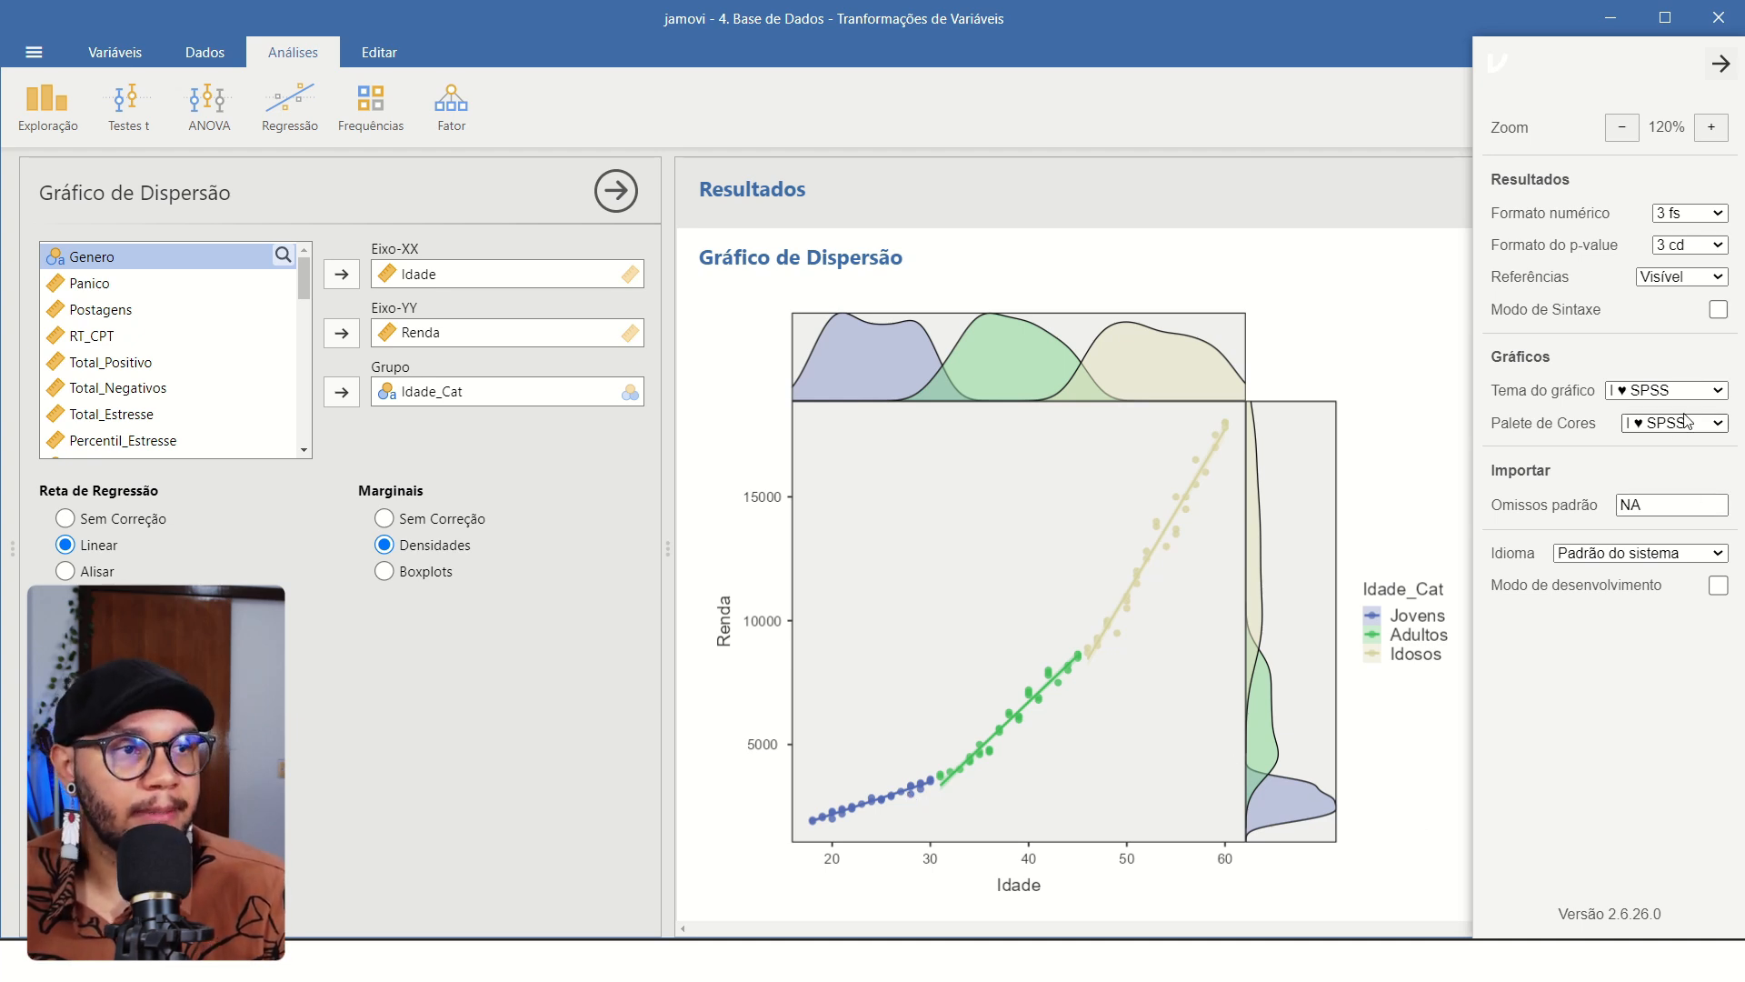
Try the Mínimo and Hadley plot themes, then set the theme back to Padrão.
{"action": "left_click", "coordinate": [1663, 390]}
{"action": "left_click", "coordinate": [1655, 431]}
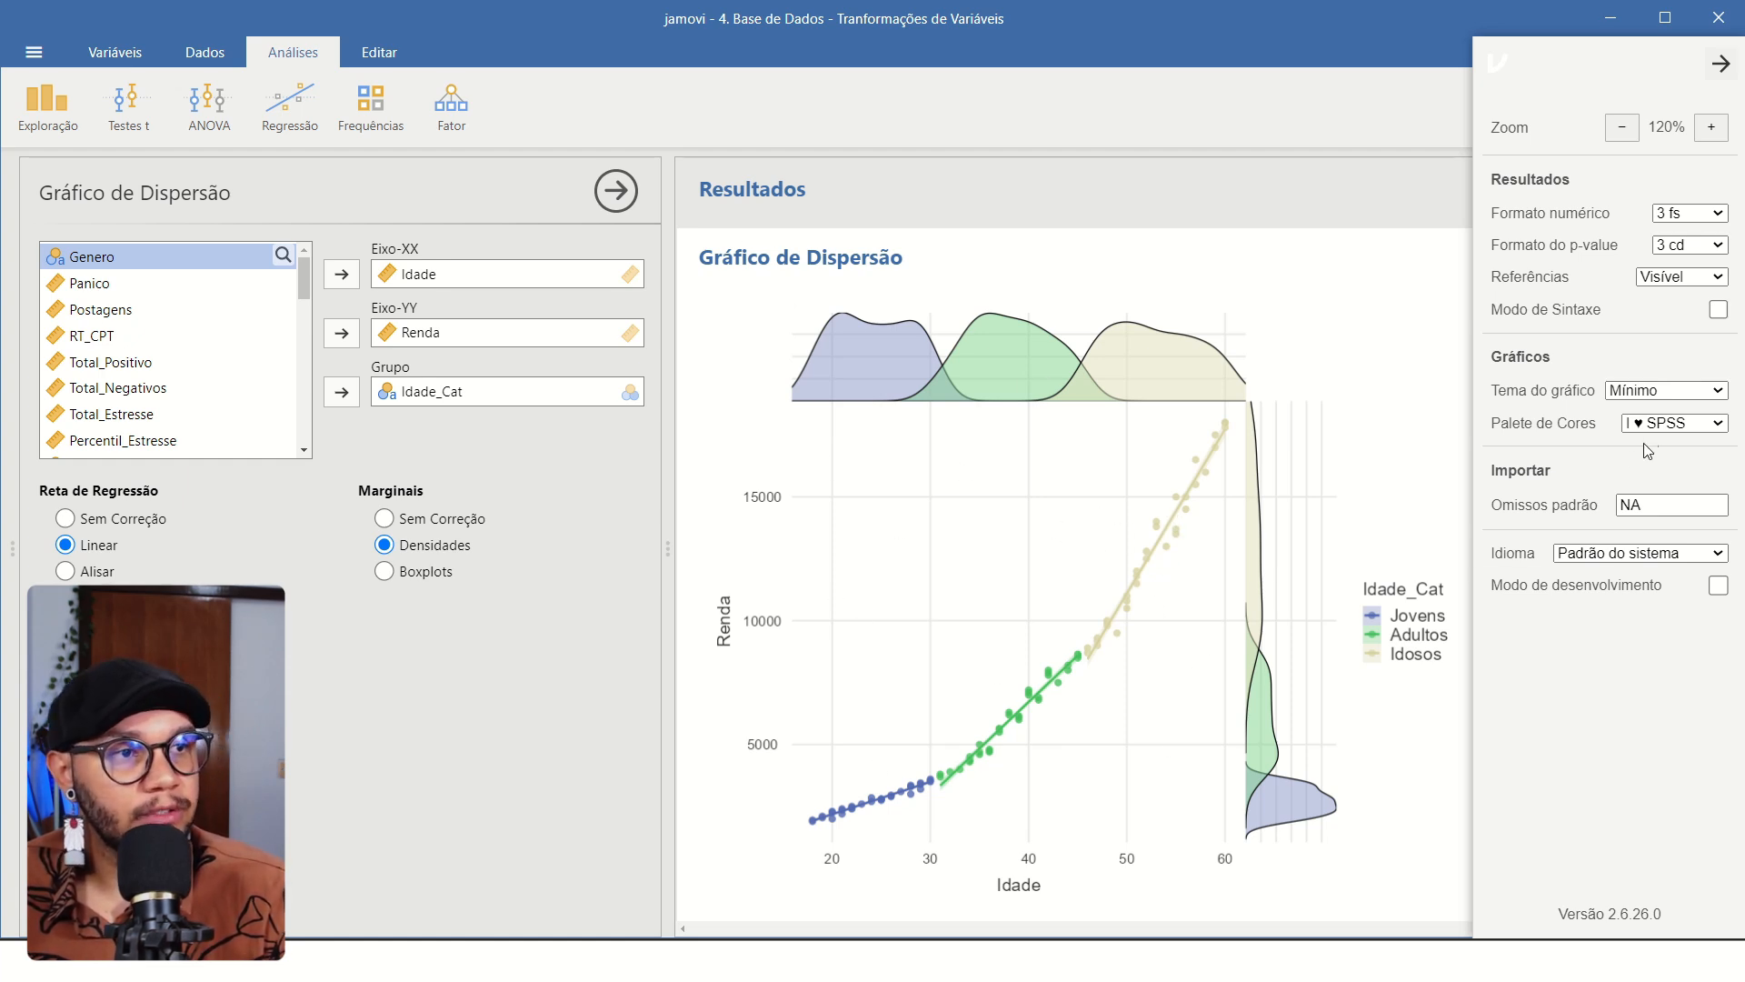
{"action": "left_click", "coordinate": [1668, 404]}
{"action": "left_click", "coordinate": [1664, 455]}
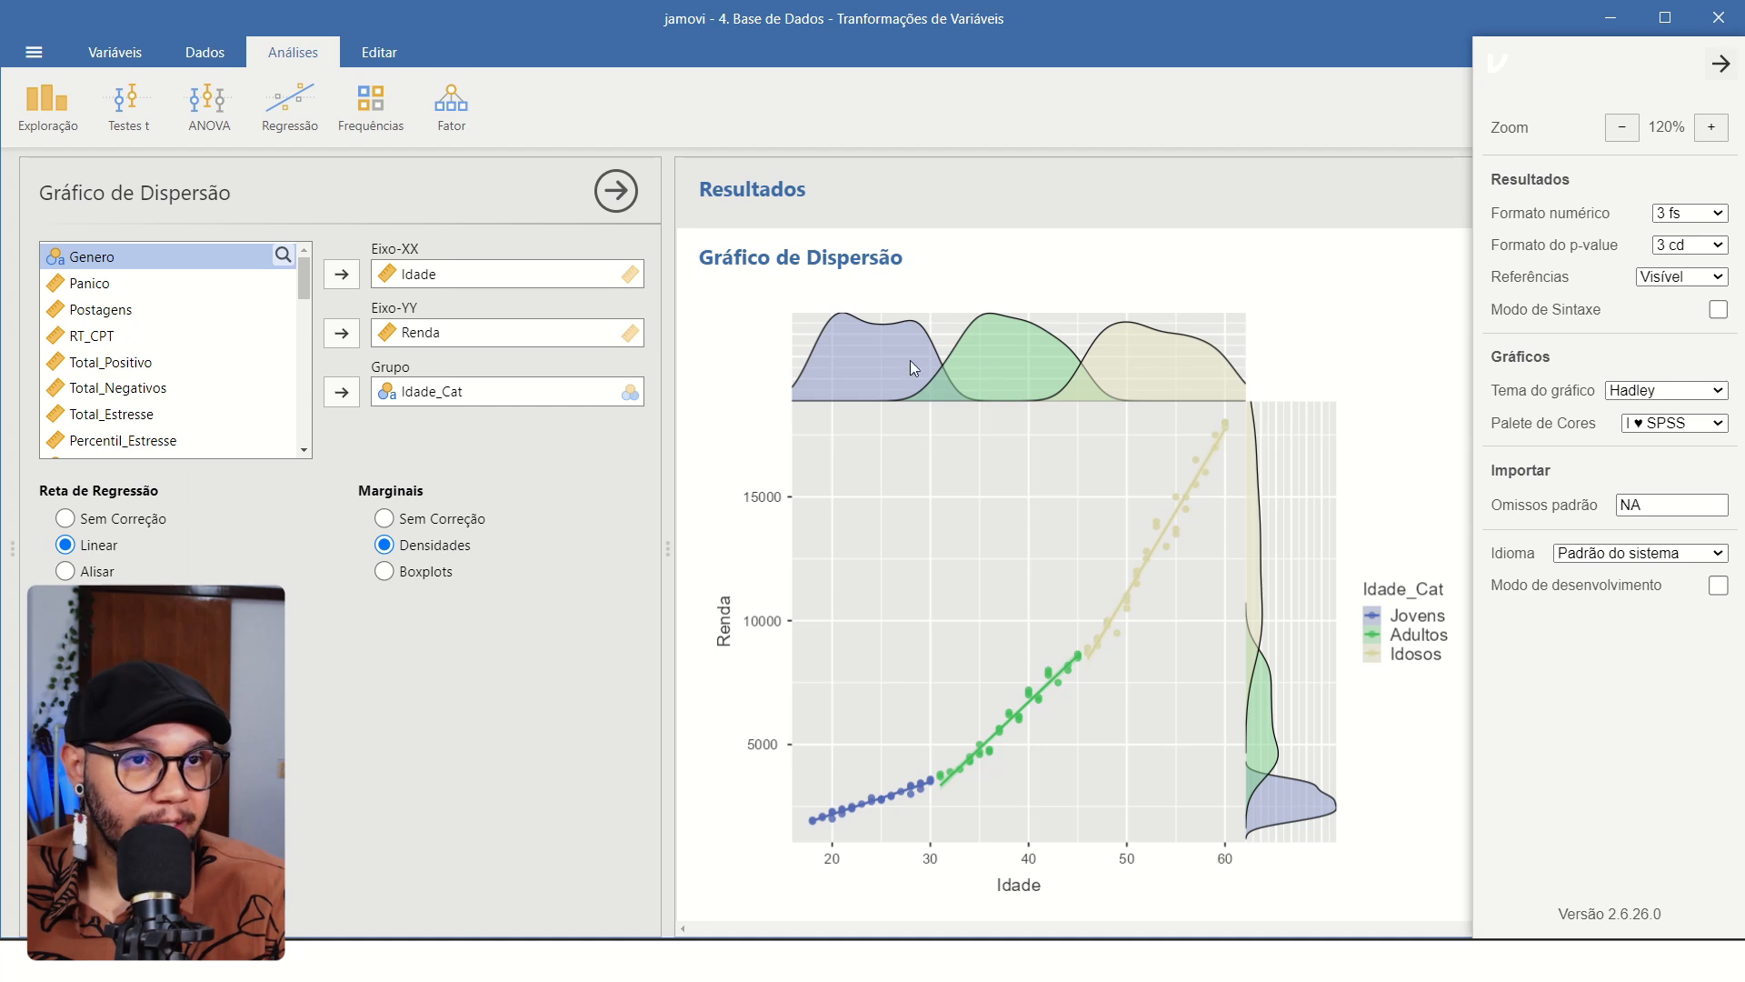
{"action": "left_click", "coordinate": [1668, 390]}
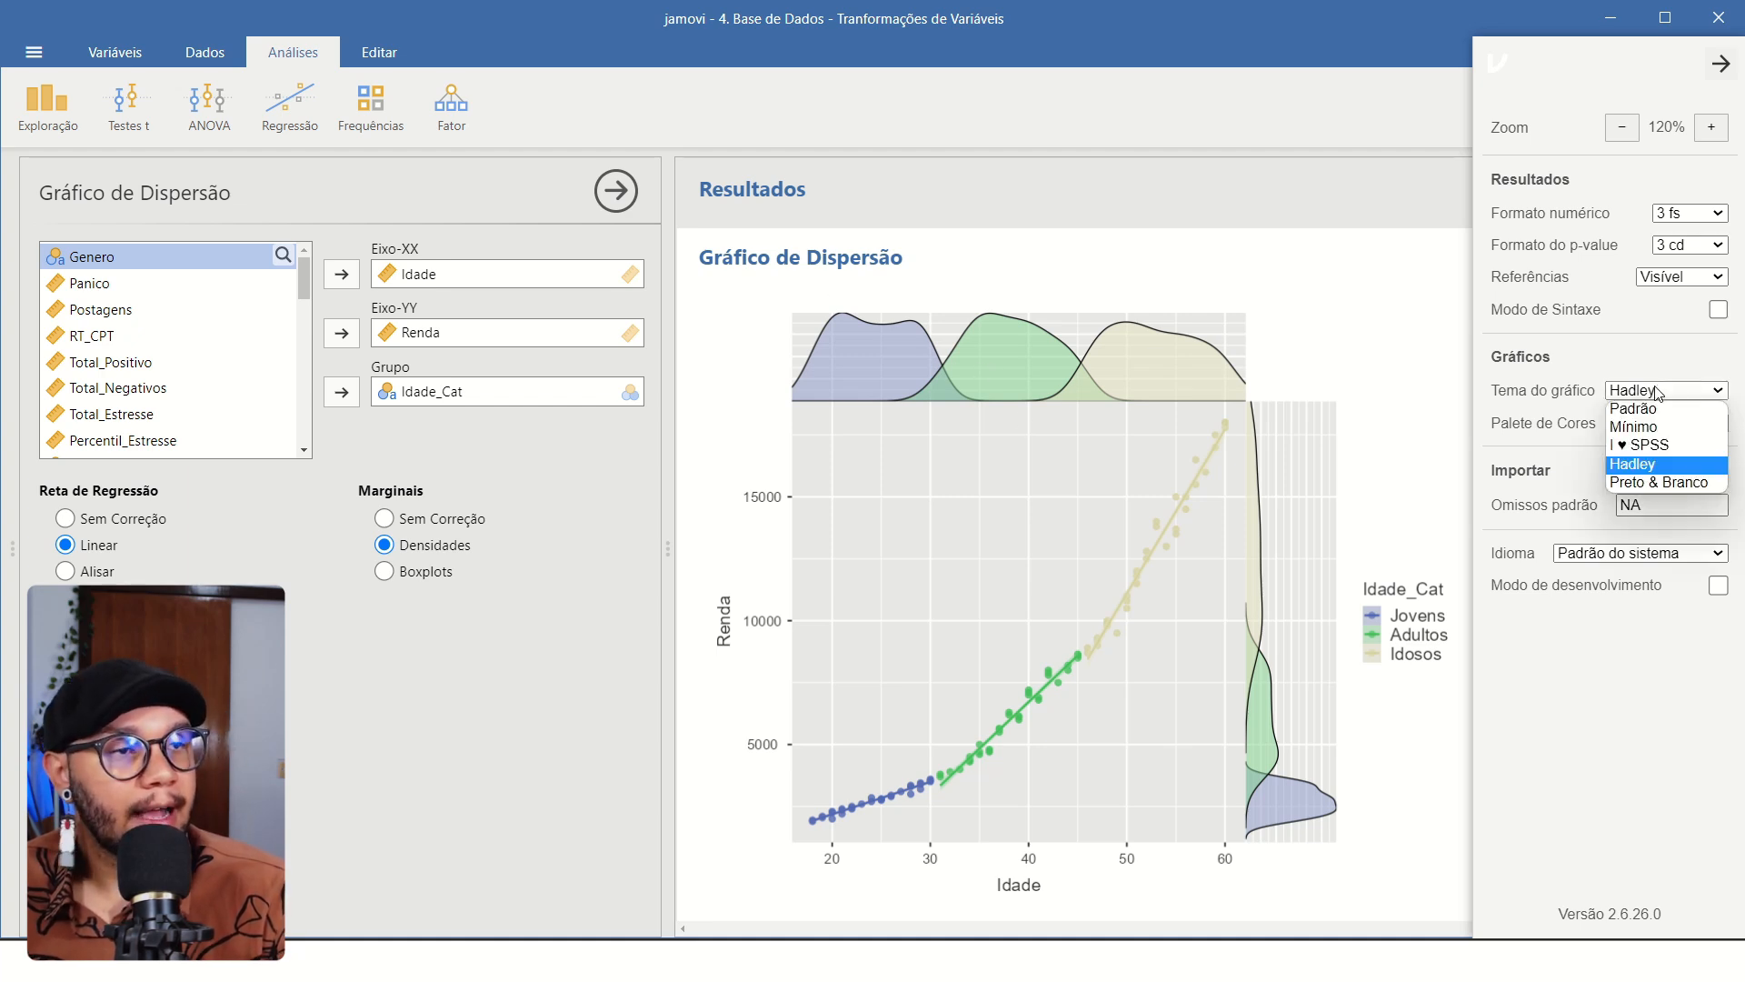
{"action": "left_click", "coordinate": [1648, 411]}
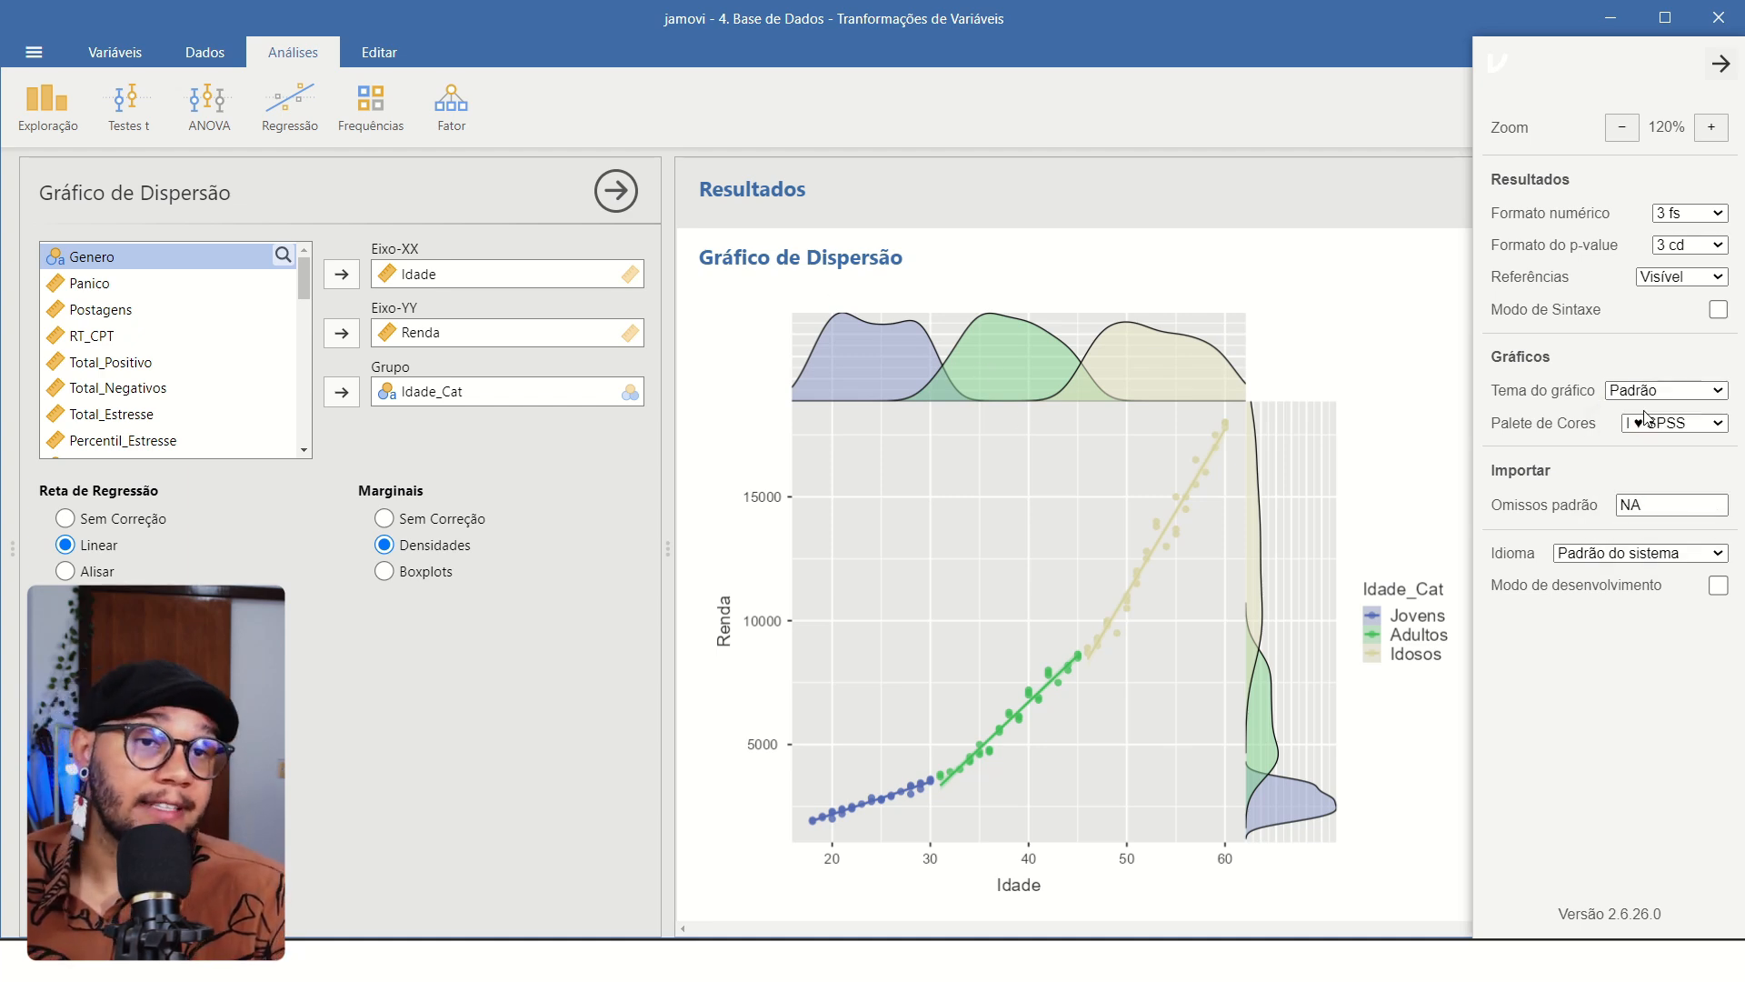
Try the Cinzentos and Azuis colour palettes on the plot and set the palette to Verdes.
{"action": "left_click", "coordinate": [1694, 429]}
{"action": "left_click", "coordinate": [1677, 592]}
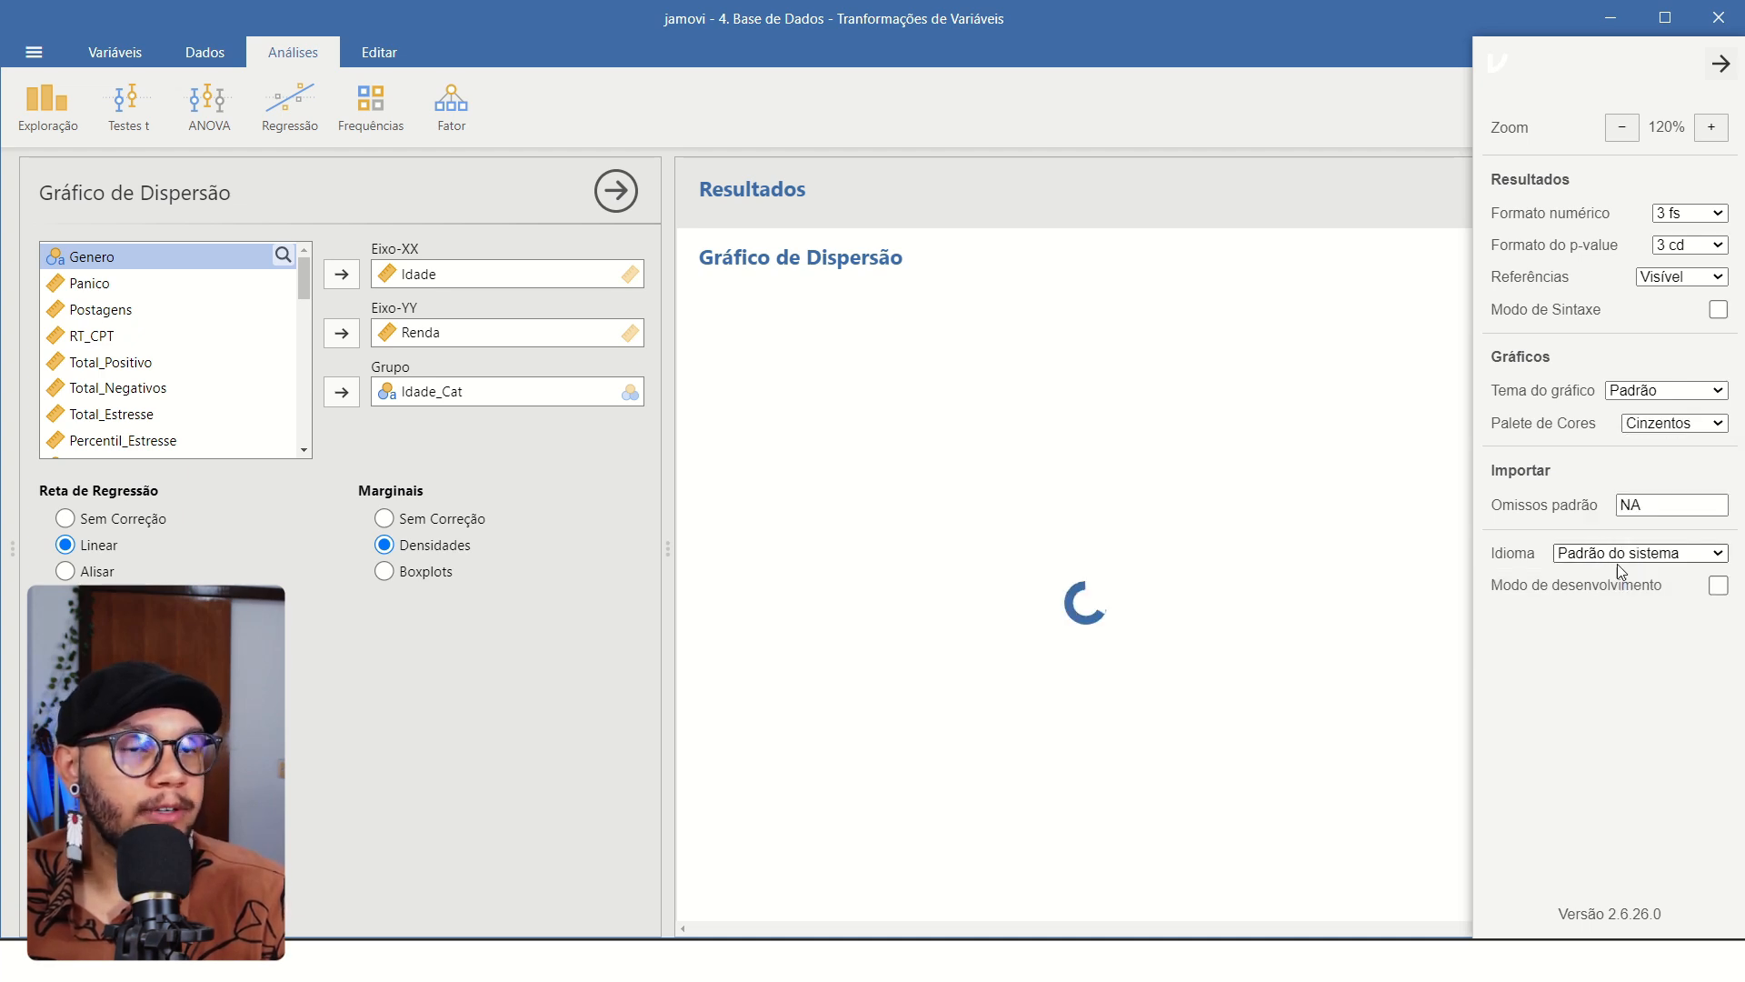
{"action": "left_click", "coordinate": [1672, 424]}
{"action": "left_click", "coordinate": [1702, 614]}
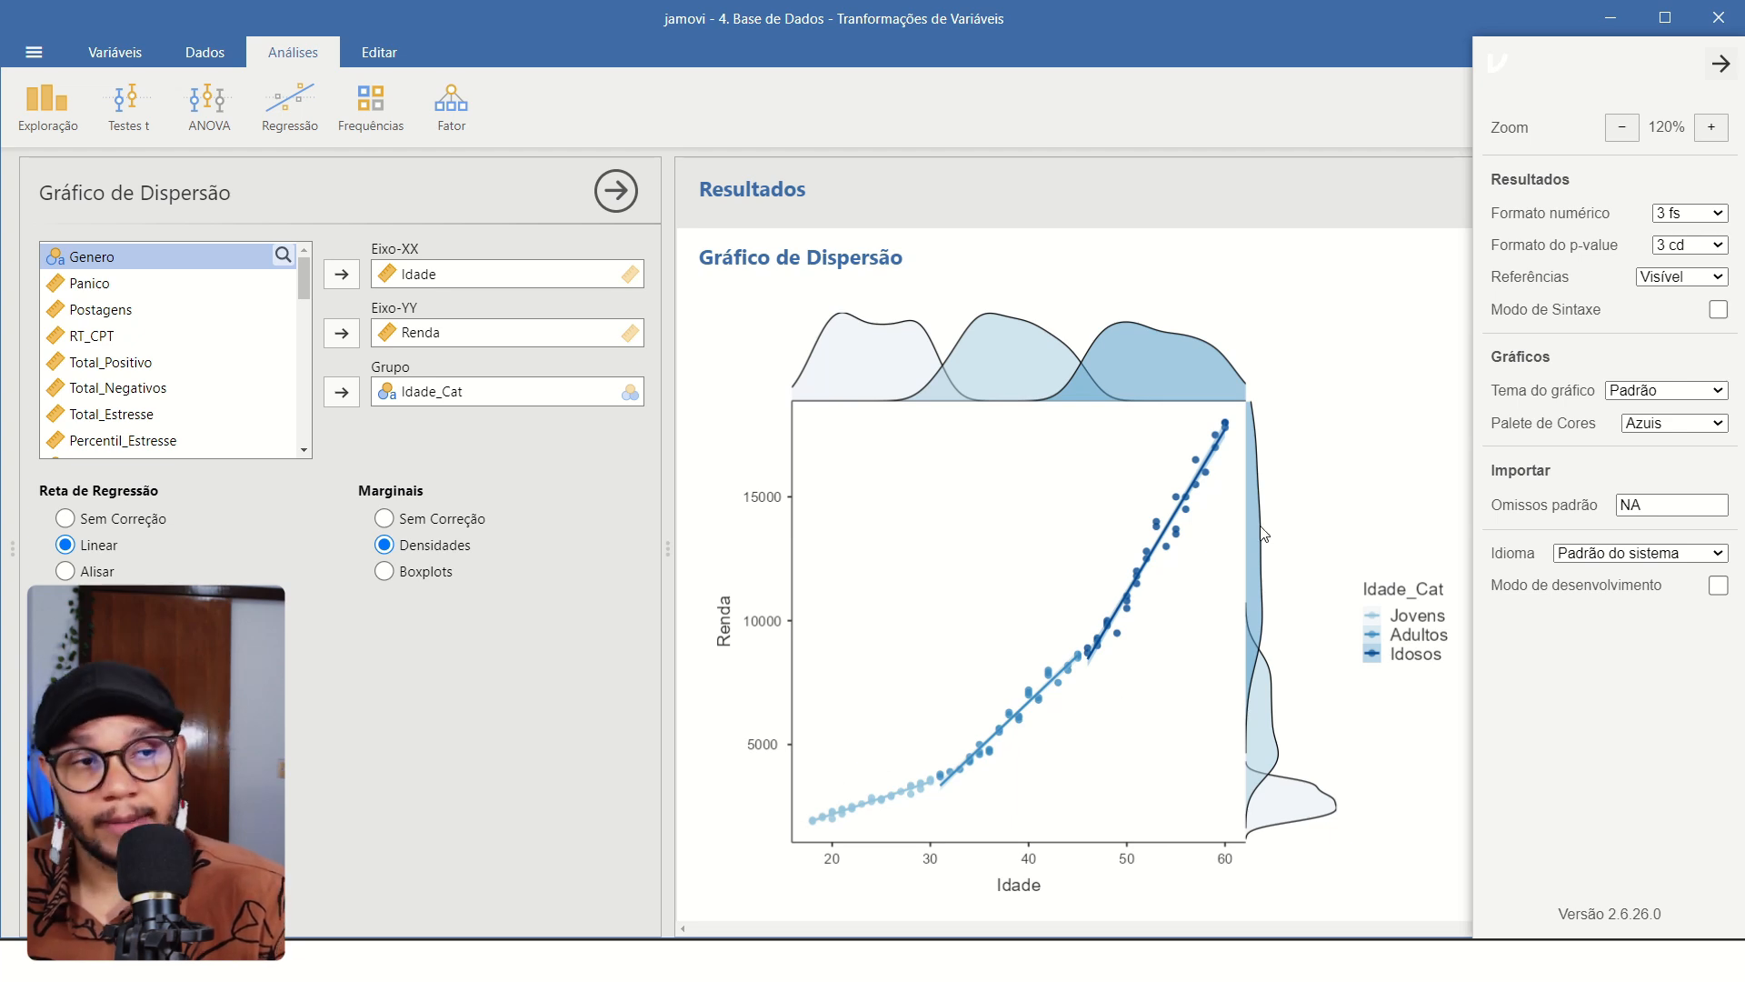
{"action": "left_click", "coordinate": [1673, 424]}
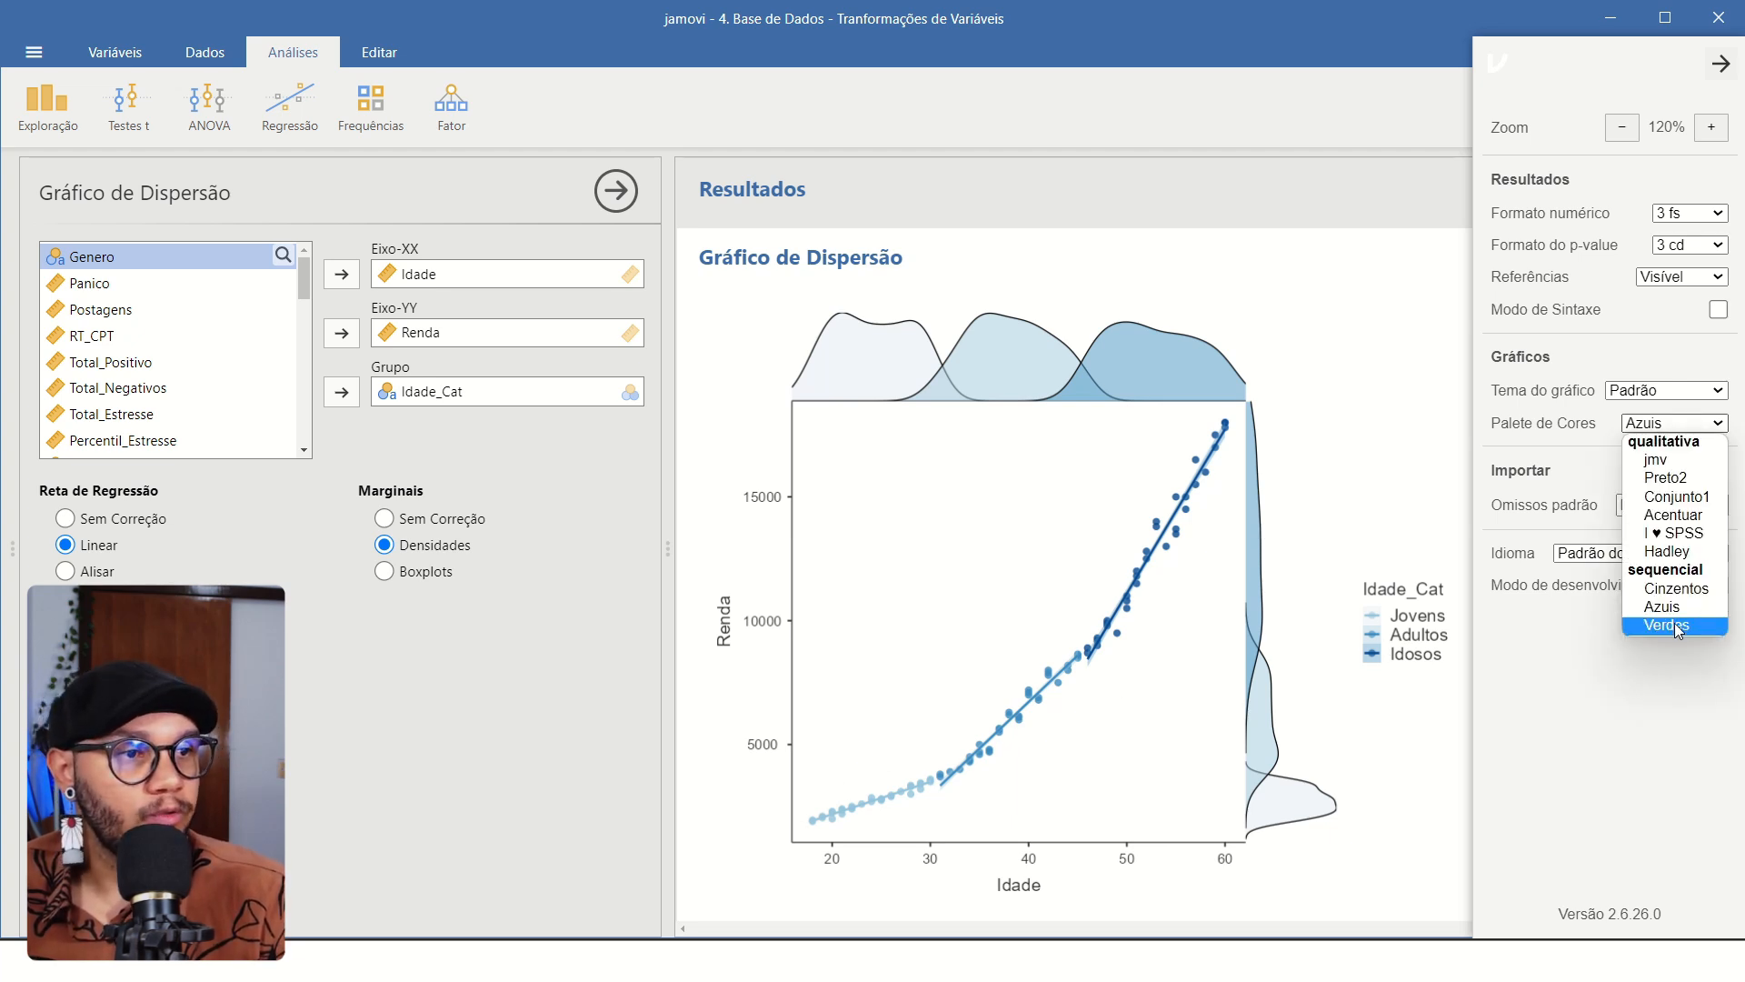
{"action": "left_click", "coordinate": [1674, 624]}
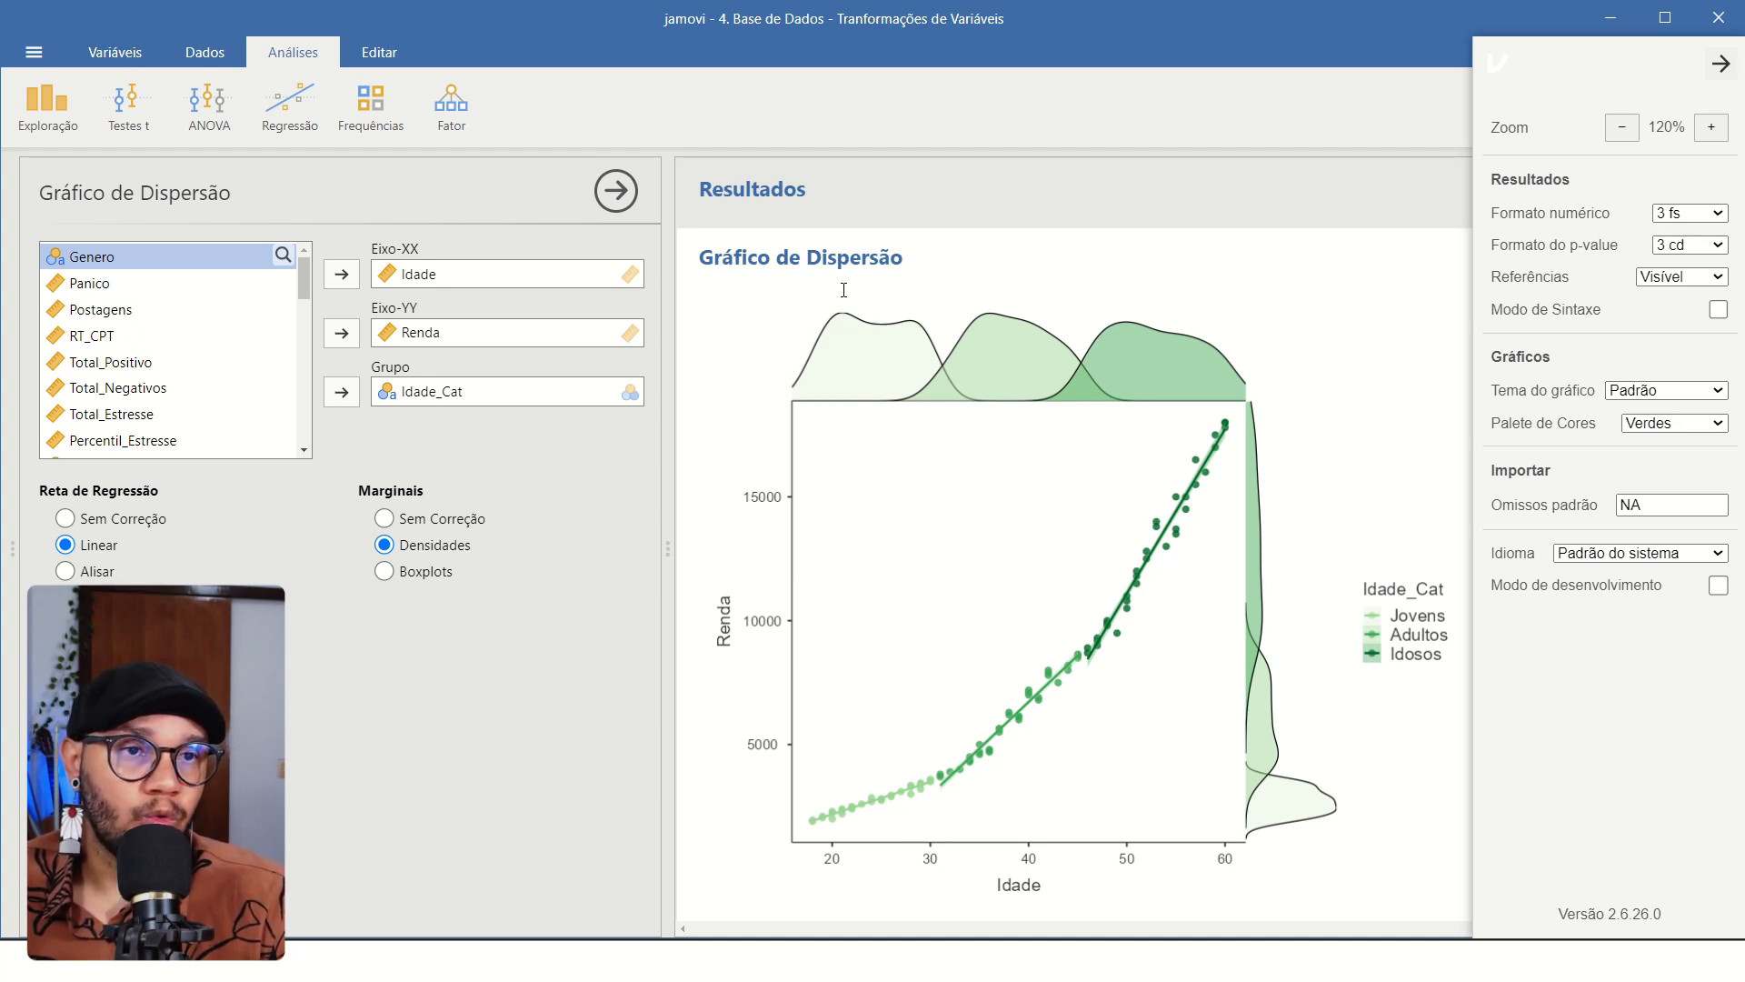
Change the marginal plots to Boxplots and replace the grouping variable Idade_Cat with Estresse_Cat.
{"action": "left_click", "coordinate": [383, 571]}
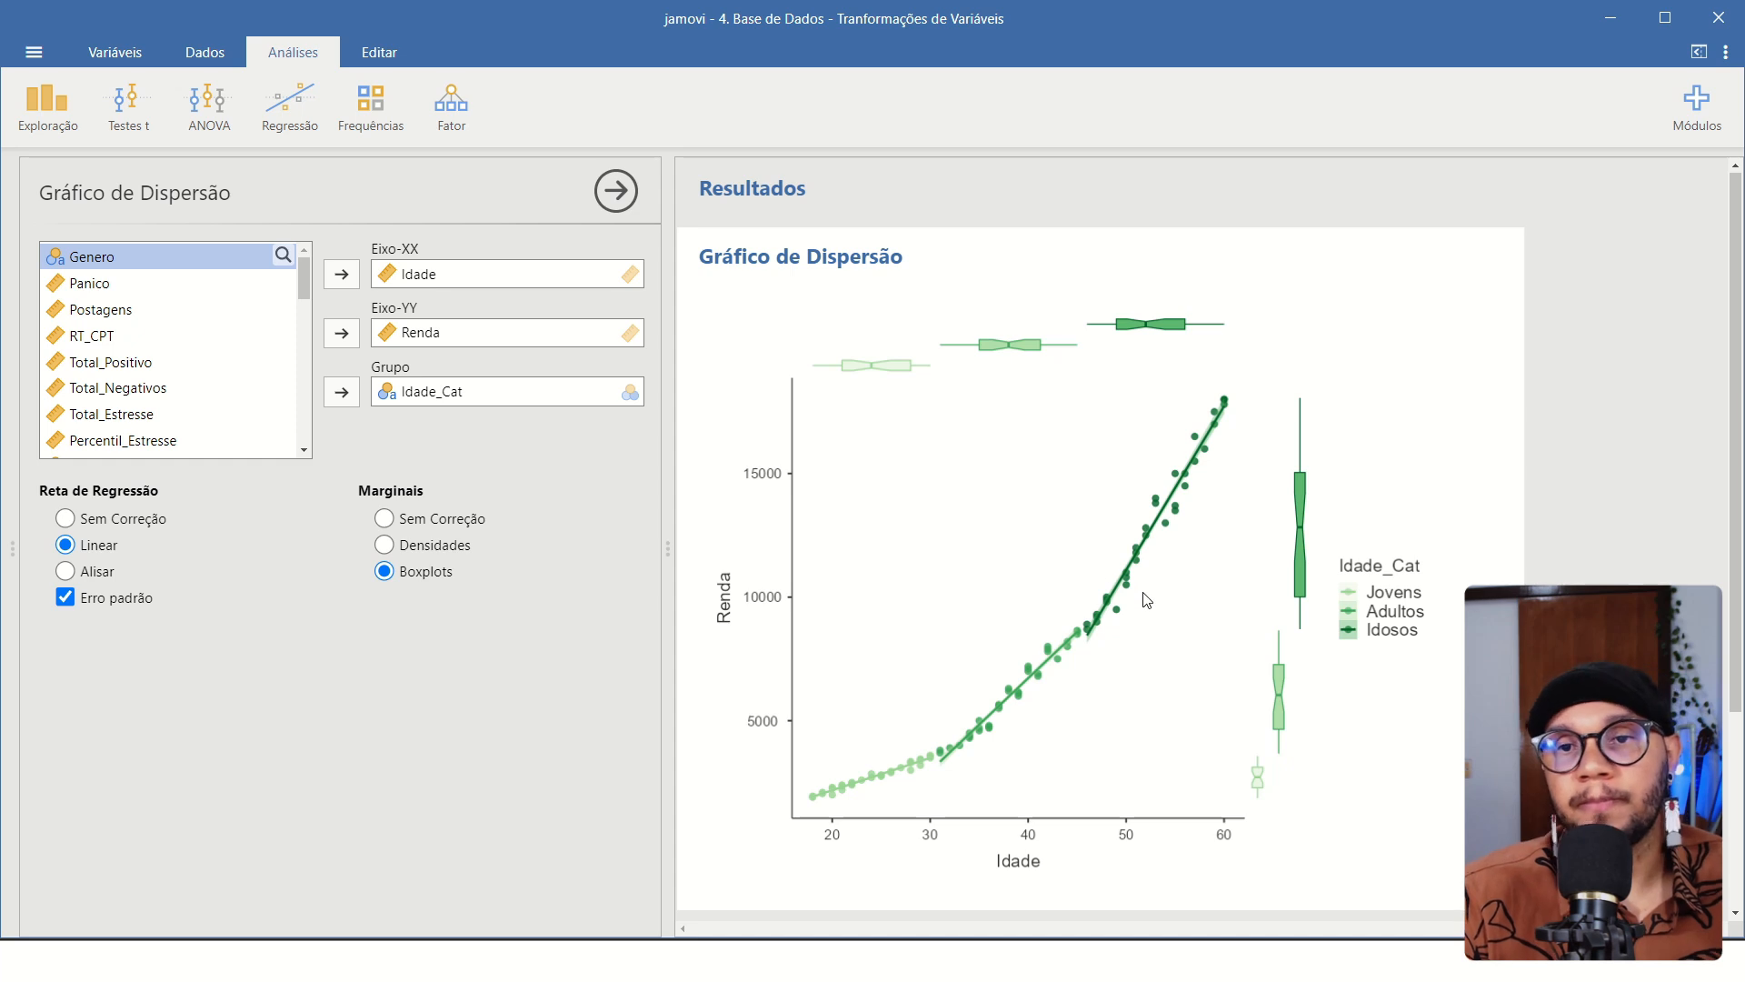
{"action": "left_click", "coordinate": [432, 400]}
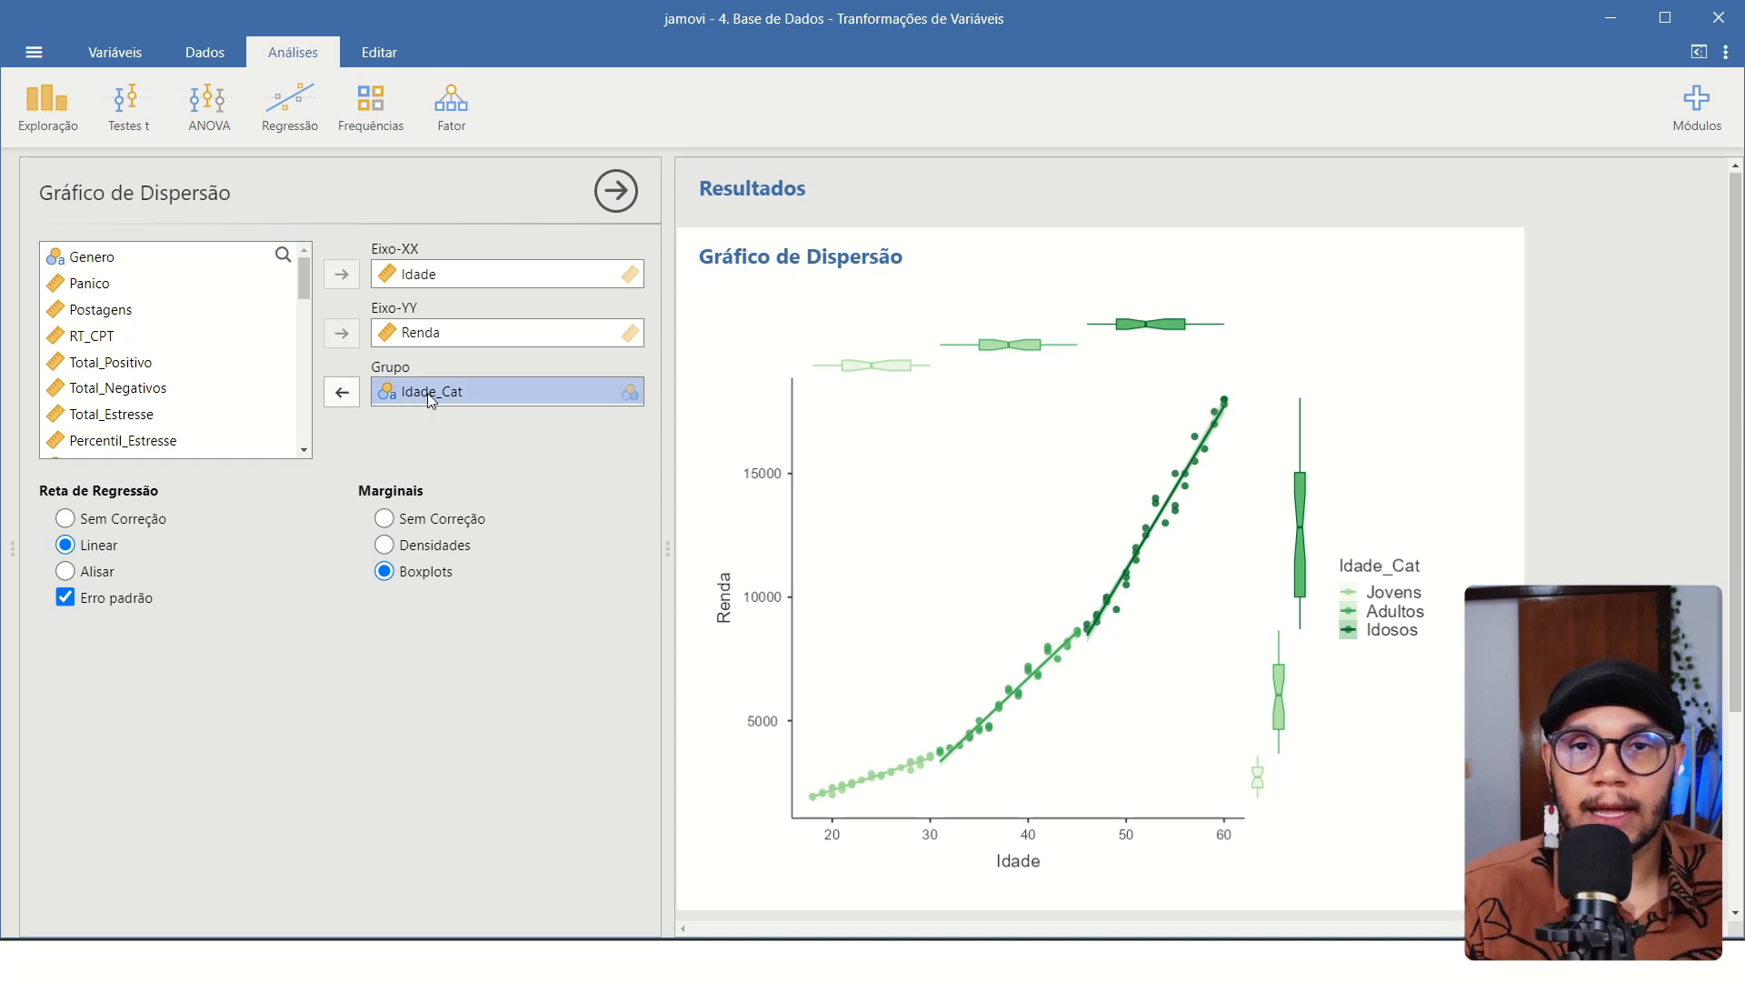
{"action": "left_click", "coordinate": [342, 392]}
{"action": "scroll", "coordinate": [186, 324], "scroll_direction": "down", "scroll_amount": 5}
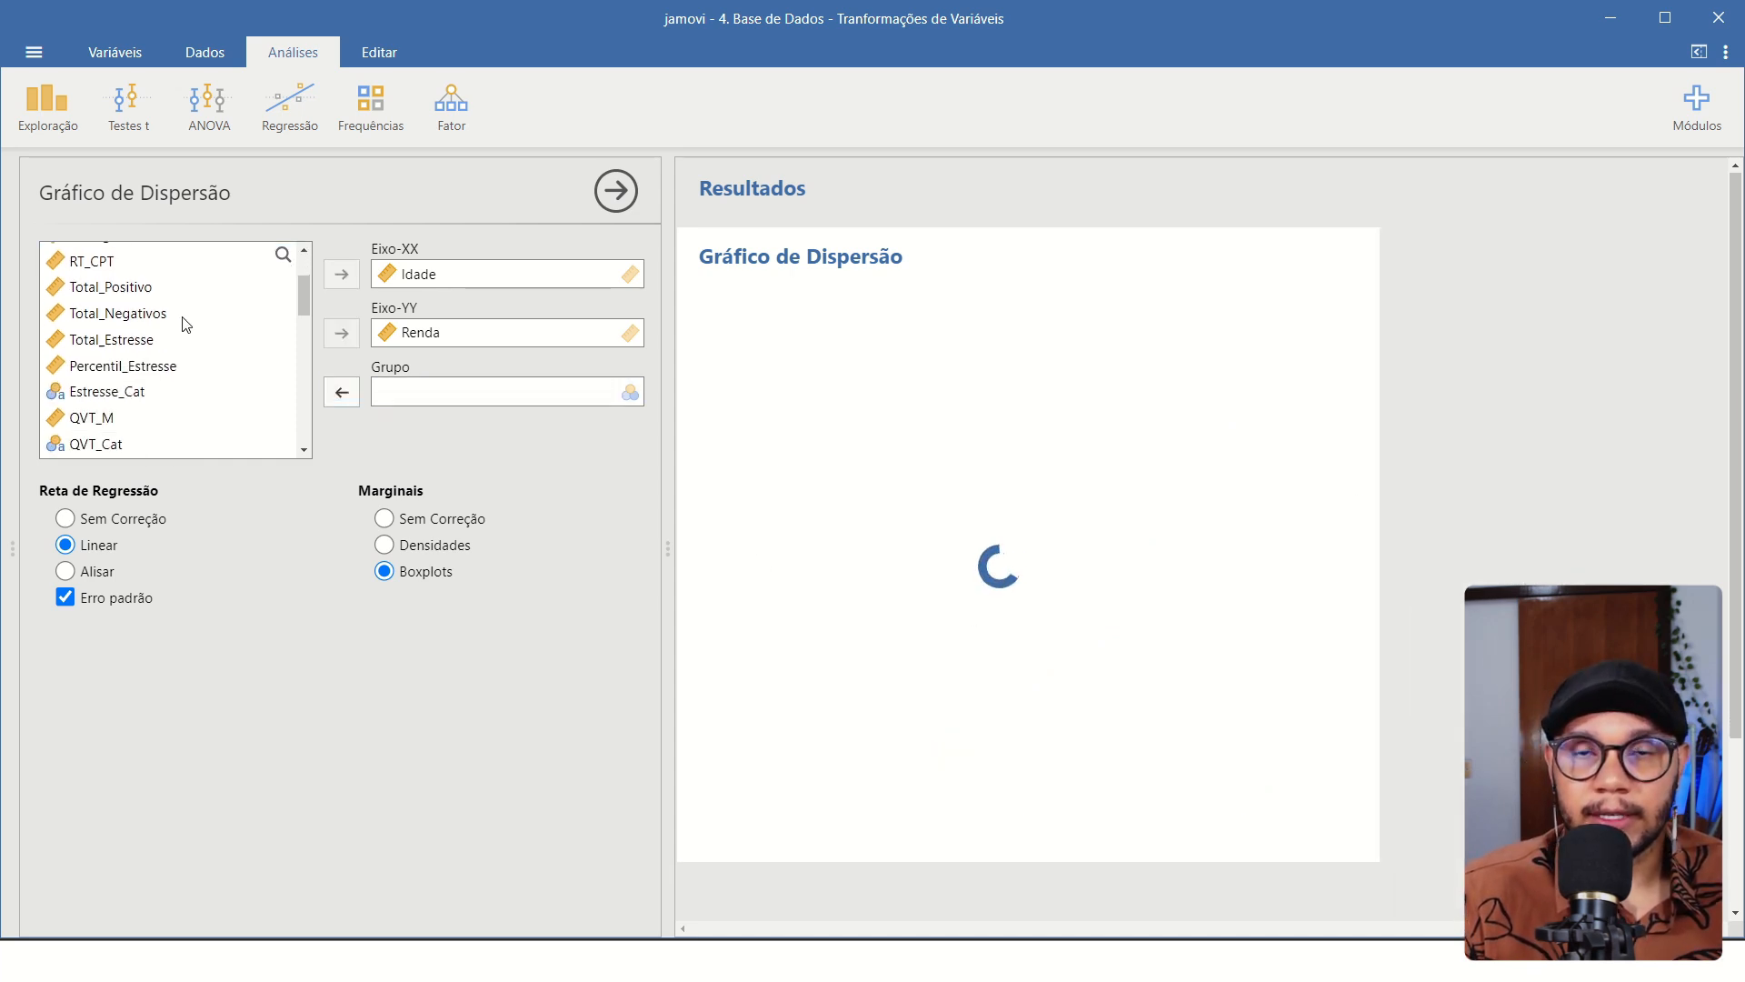
{"action": "scroll", "coordinate": [133, 337], "scroll_direction": "up", "scroll_amount": 3}
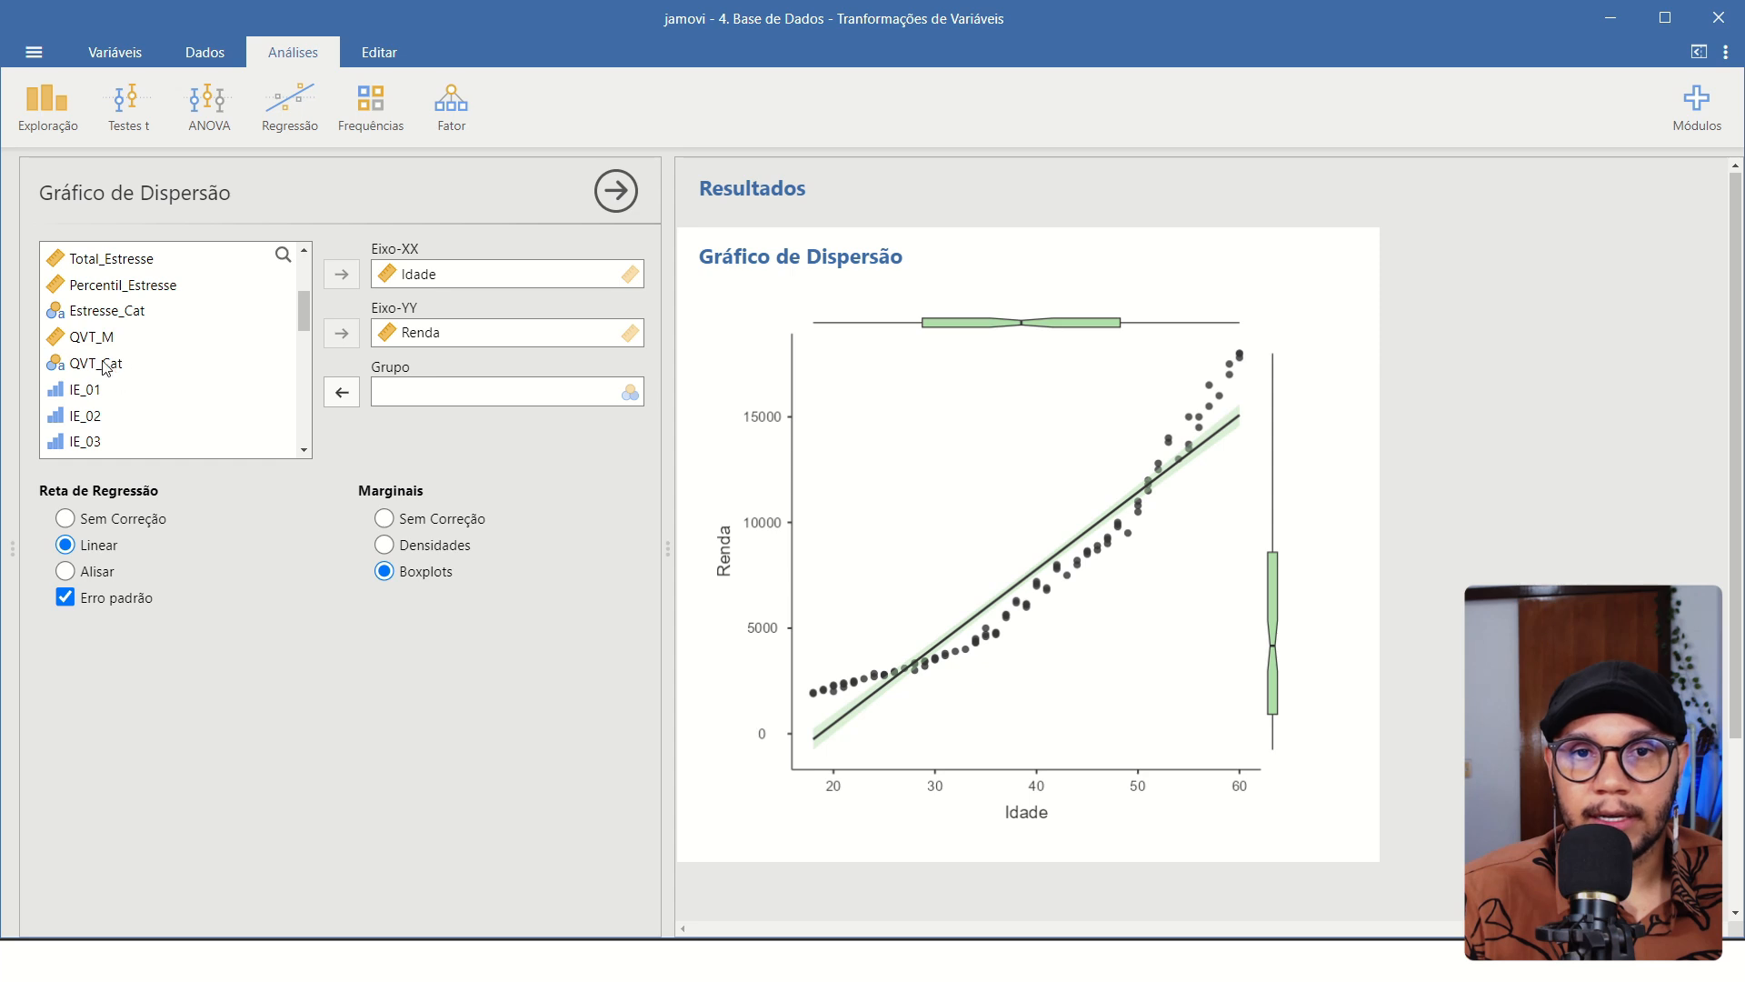
{"action": "left_click", "coordinate": [93, 314]}
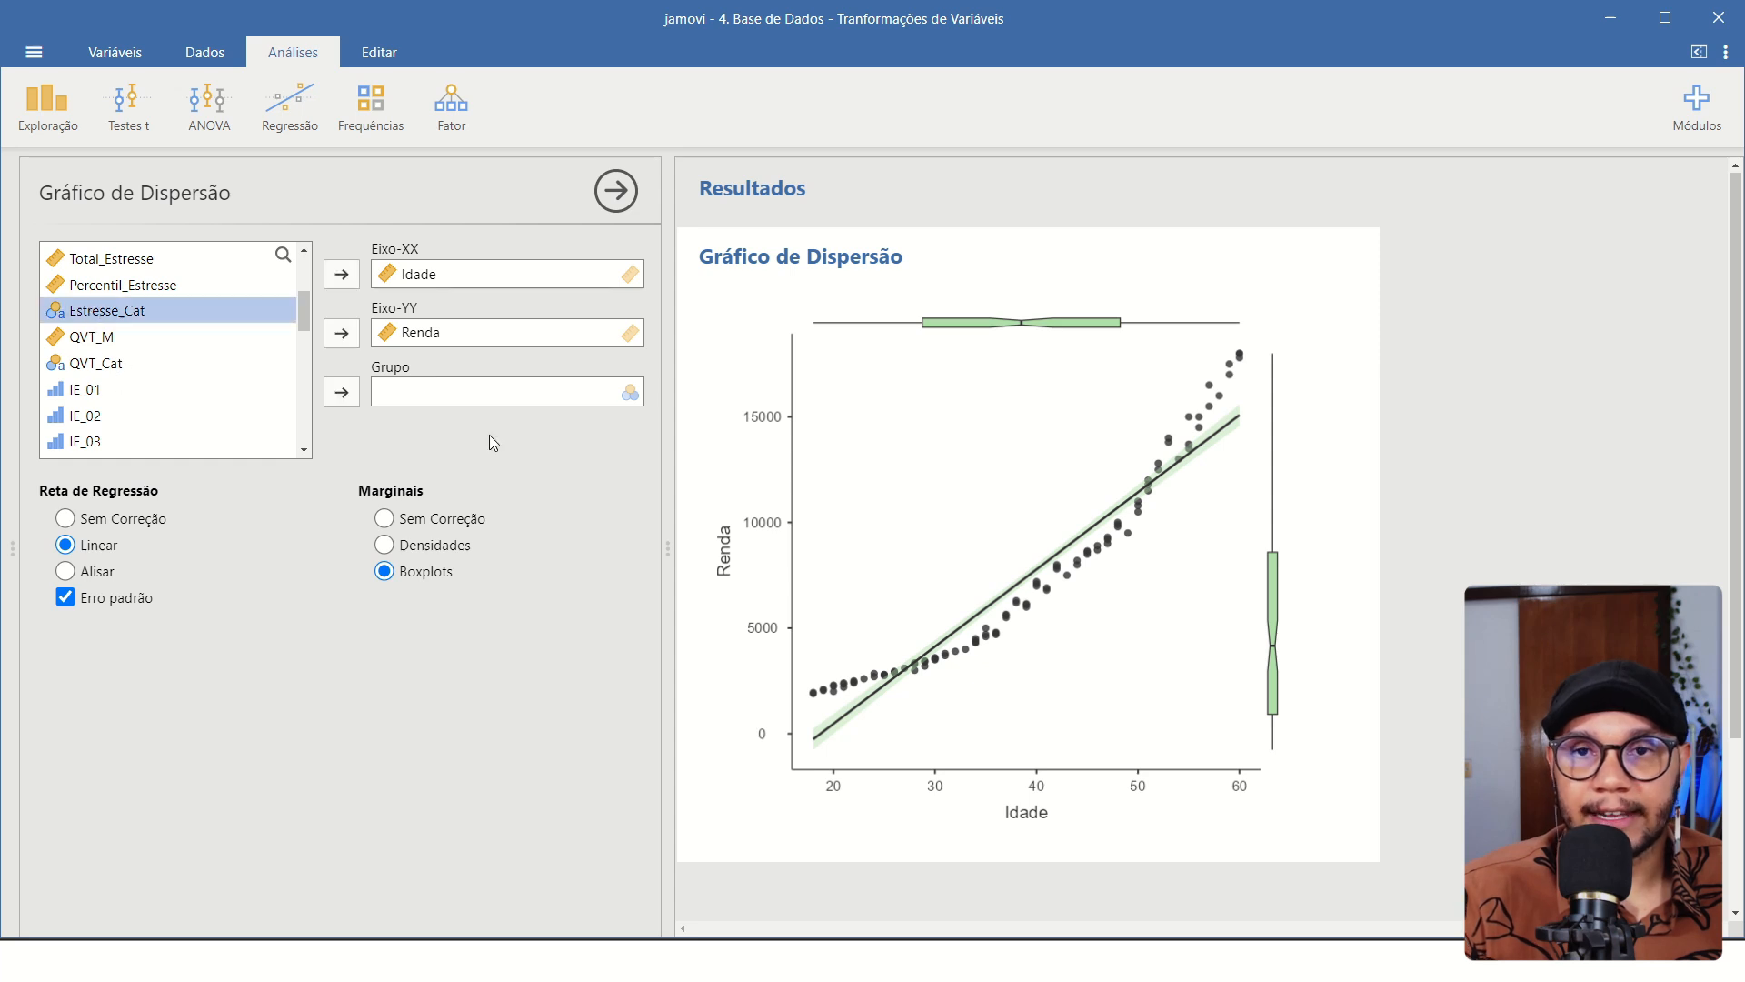
{"action": "left_click", "coordinate": [342, 391]}
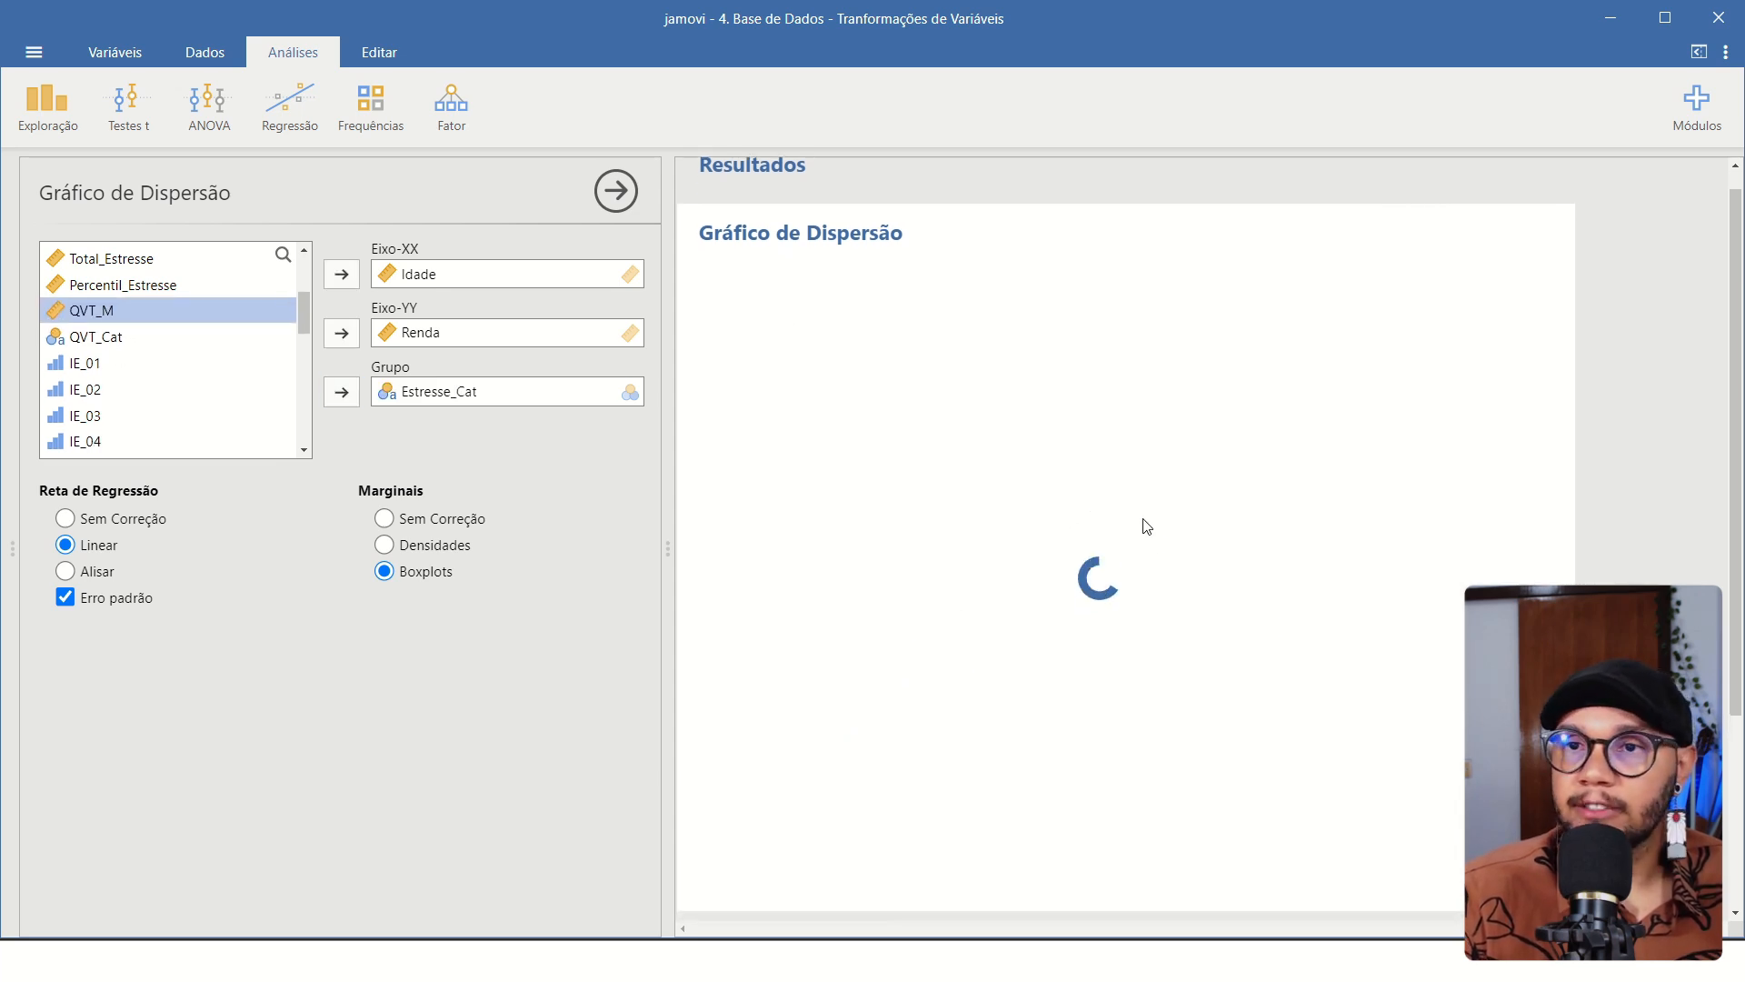
{"action": "scroll", "coordinate": [1189, 382], "scroll_direction": "up", "scroll_amount": 1}
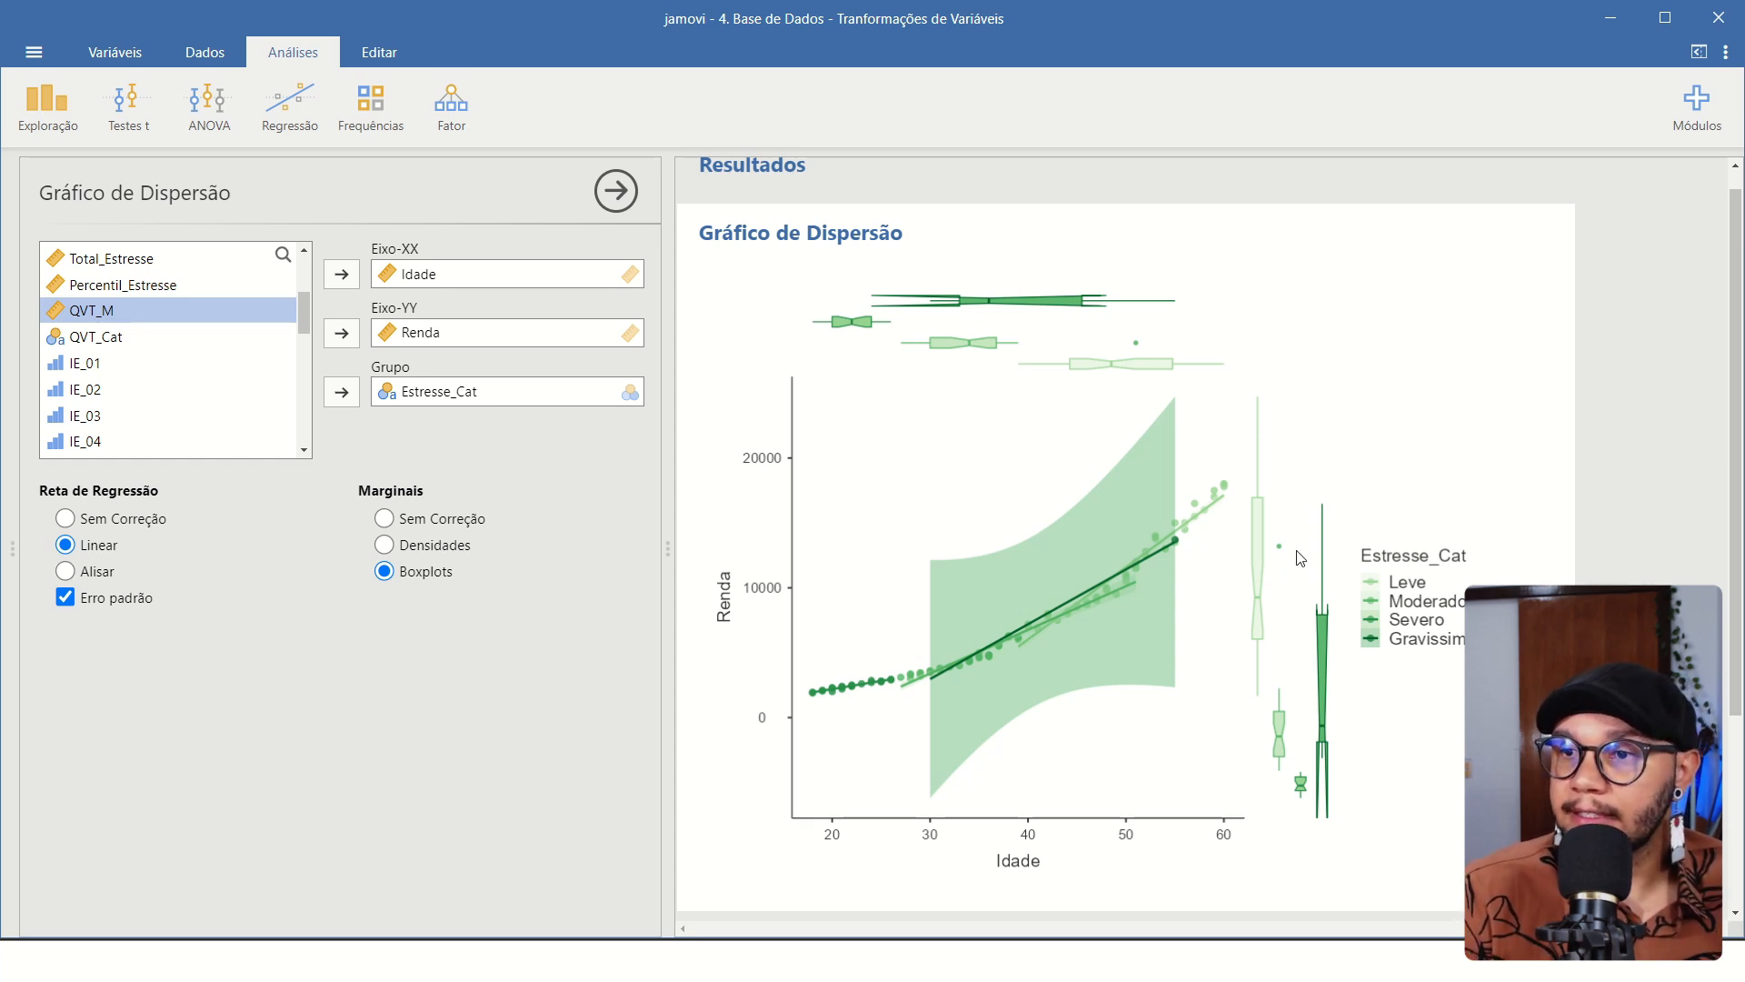
Set the marginal plots to Densidades and examine the density curves for the stress groups.
{"action": "left_click", "coordinate": [383, 546]}
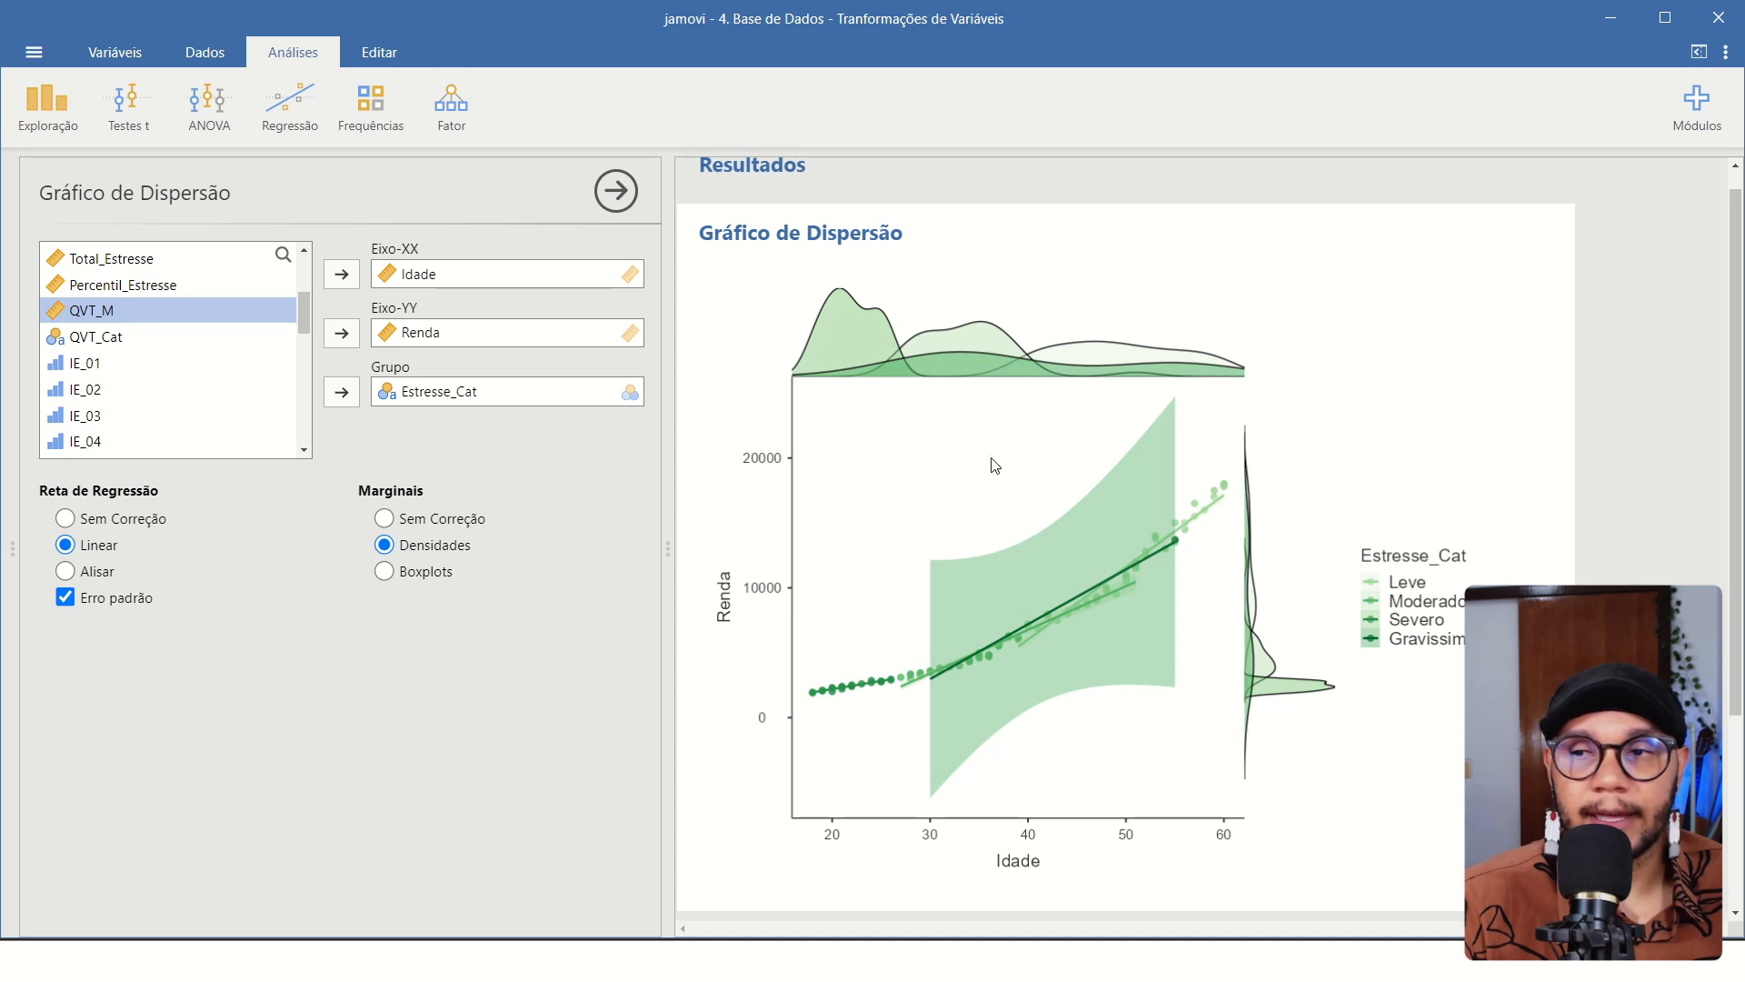
{"action": "scroll", "coordinate": [1091, 474], "scroll_direction": "up", "scroll_amount": 1}
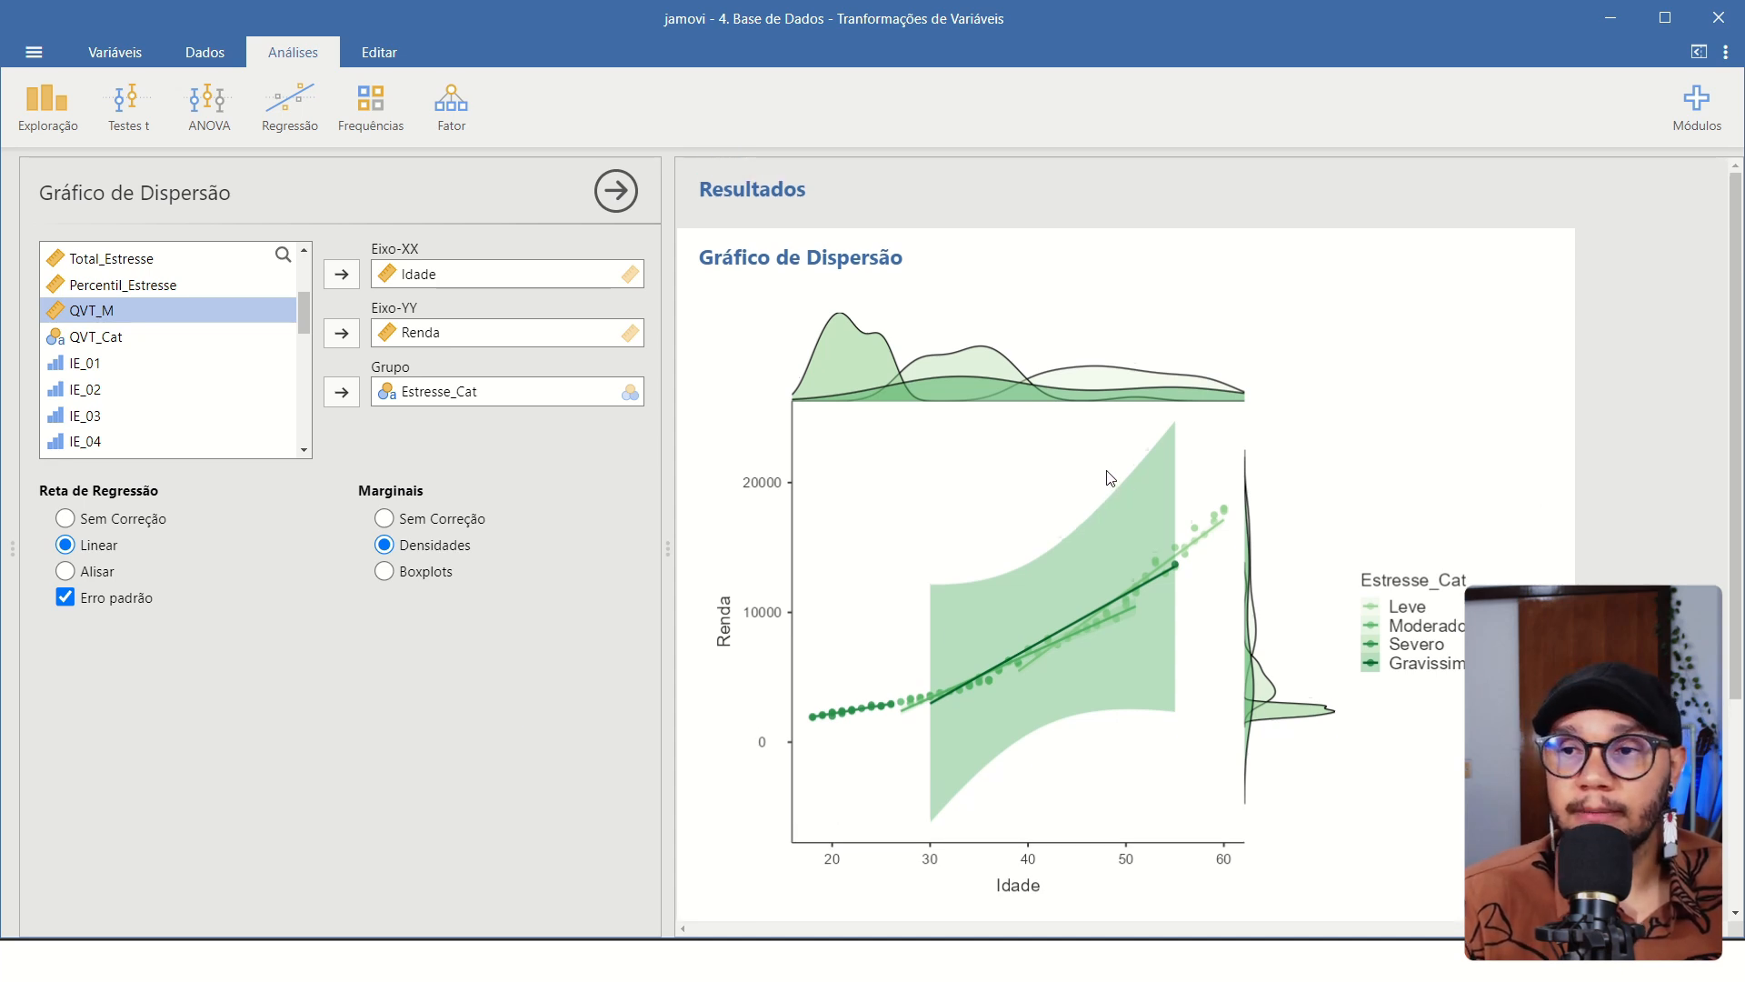
{"action": "scroll", "coordinate": [1109, 479], "scroll_direction": "down", "scroll_amount": 3}
{"action": "scroll", "coordinate": [1108, 478], "scroll_direction": "up", "scroll_amount": 3}
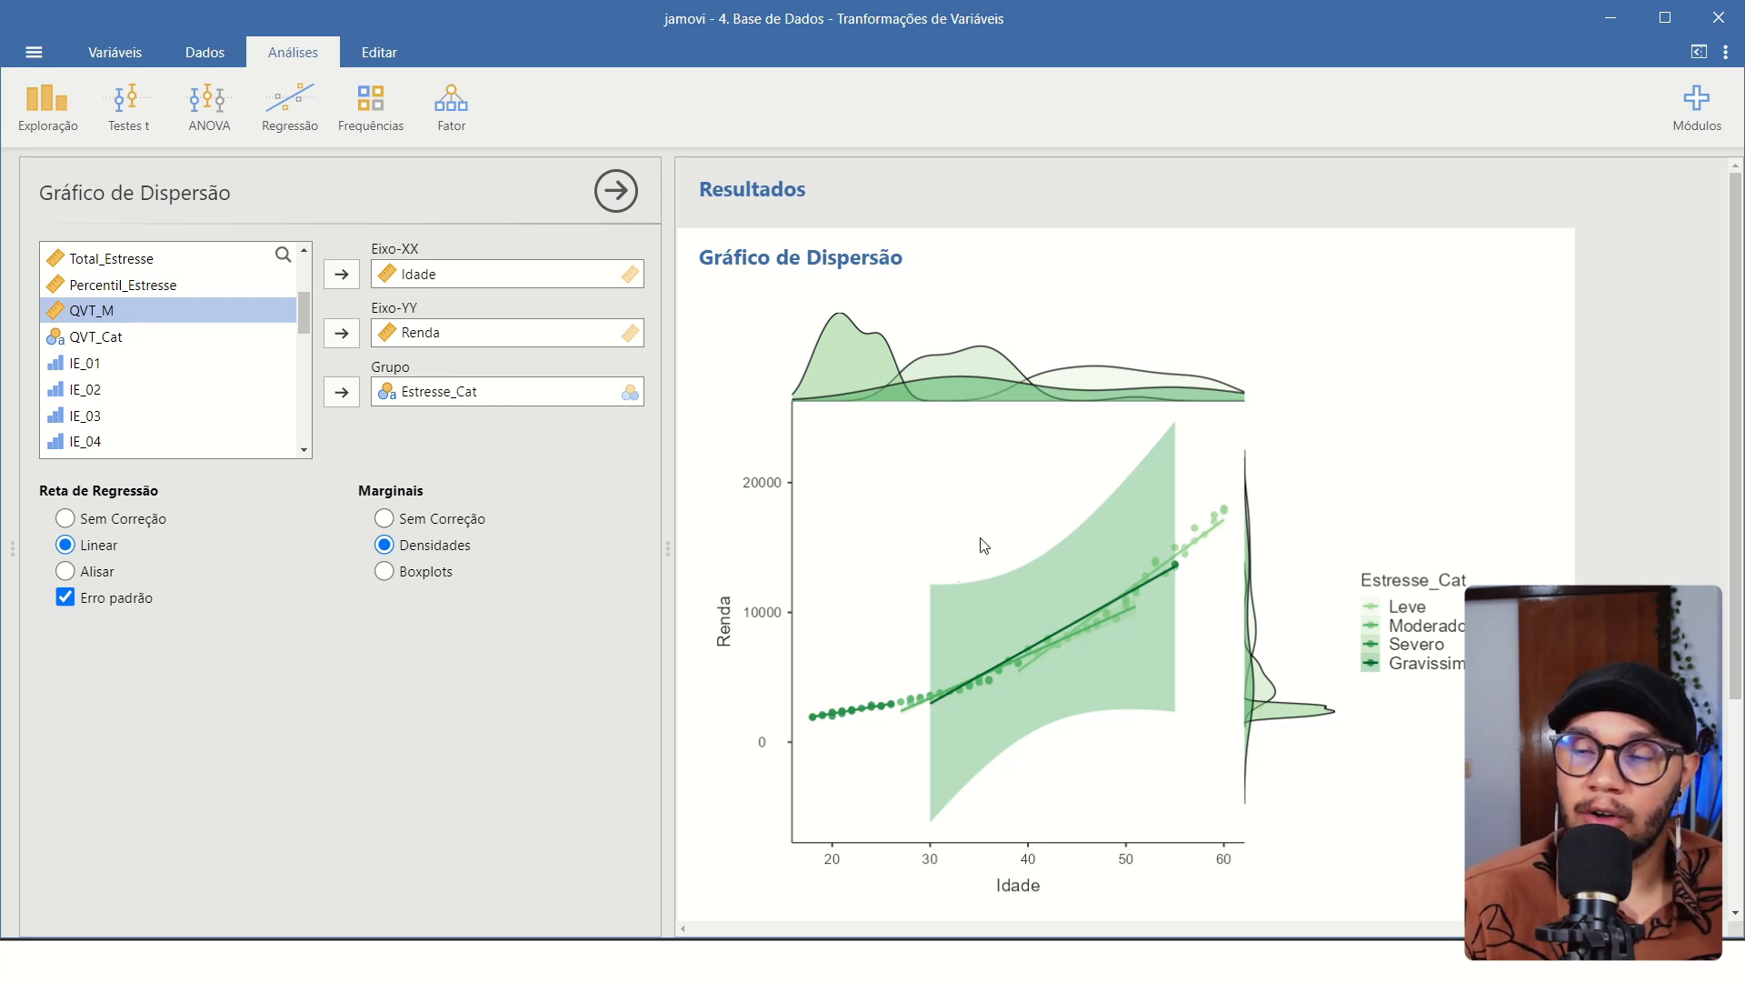
Set the regression line to Alisar and remove the Estresse_Cat grouping from the scatter plot.
{"action": "left_click", "coordinate": [65, 571]}
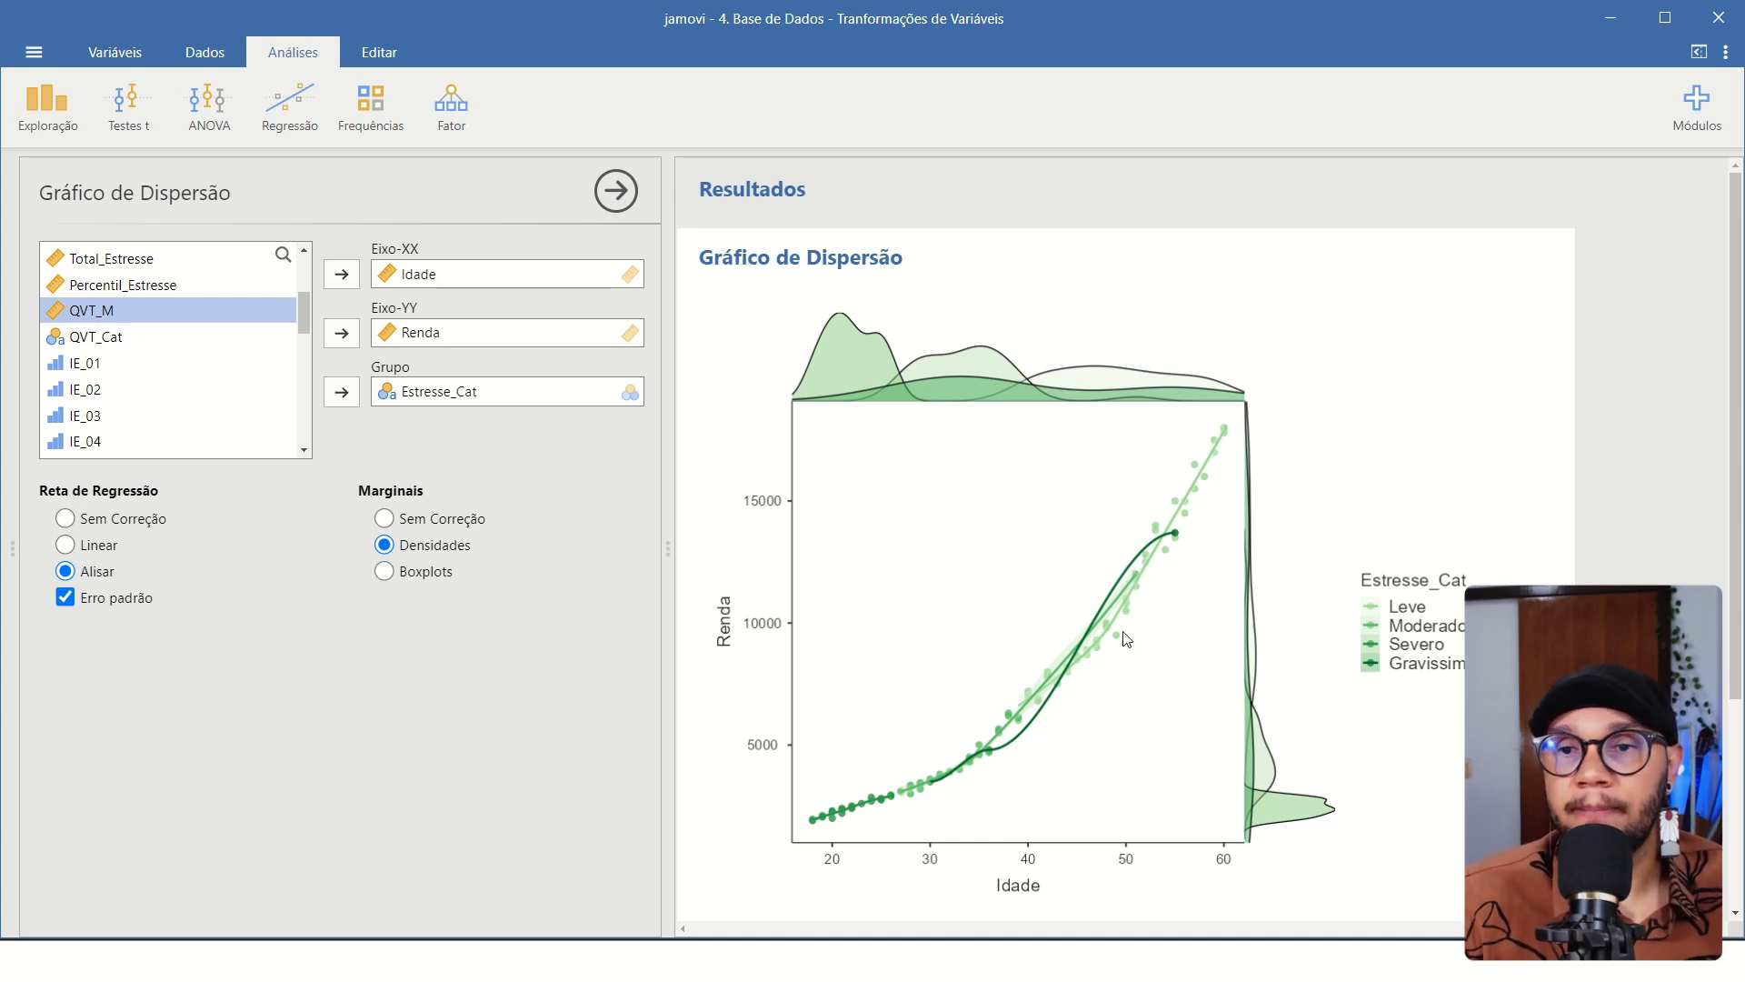
{"action": "scroll", "coordinate": [1236, 566], "scroll_direction": "down", "scroll_amount": 3}
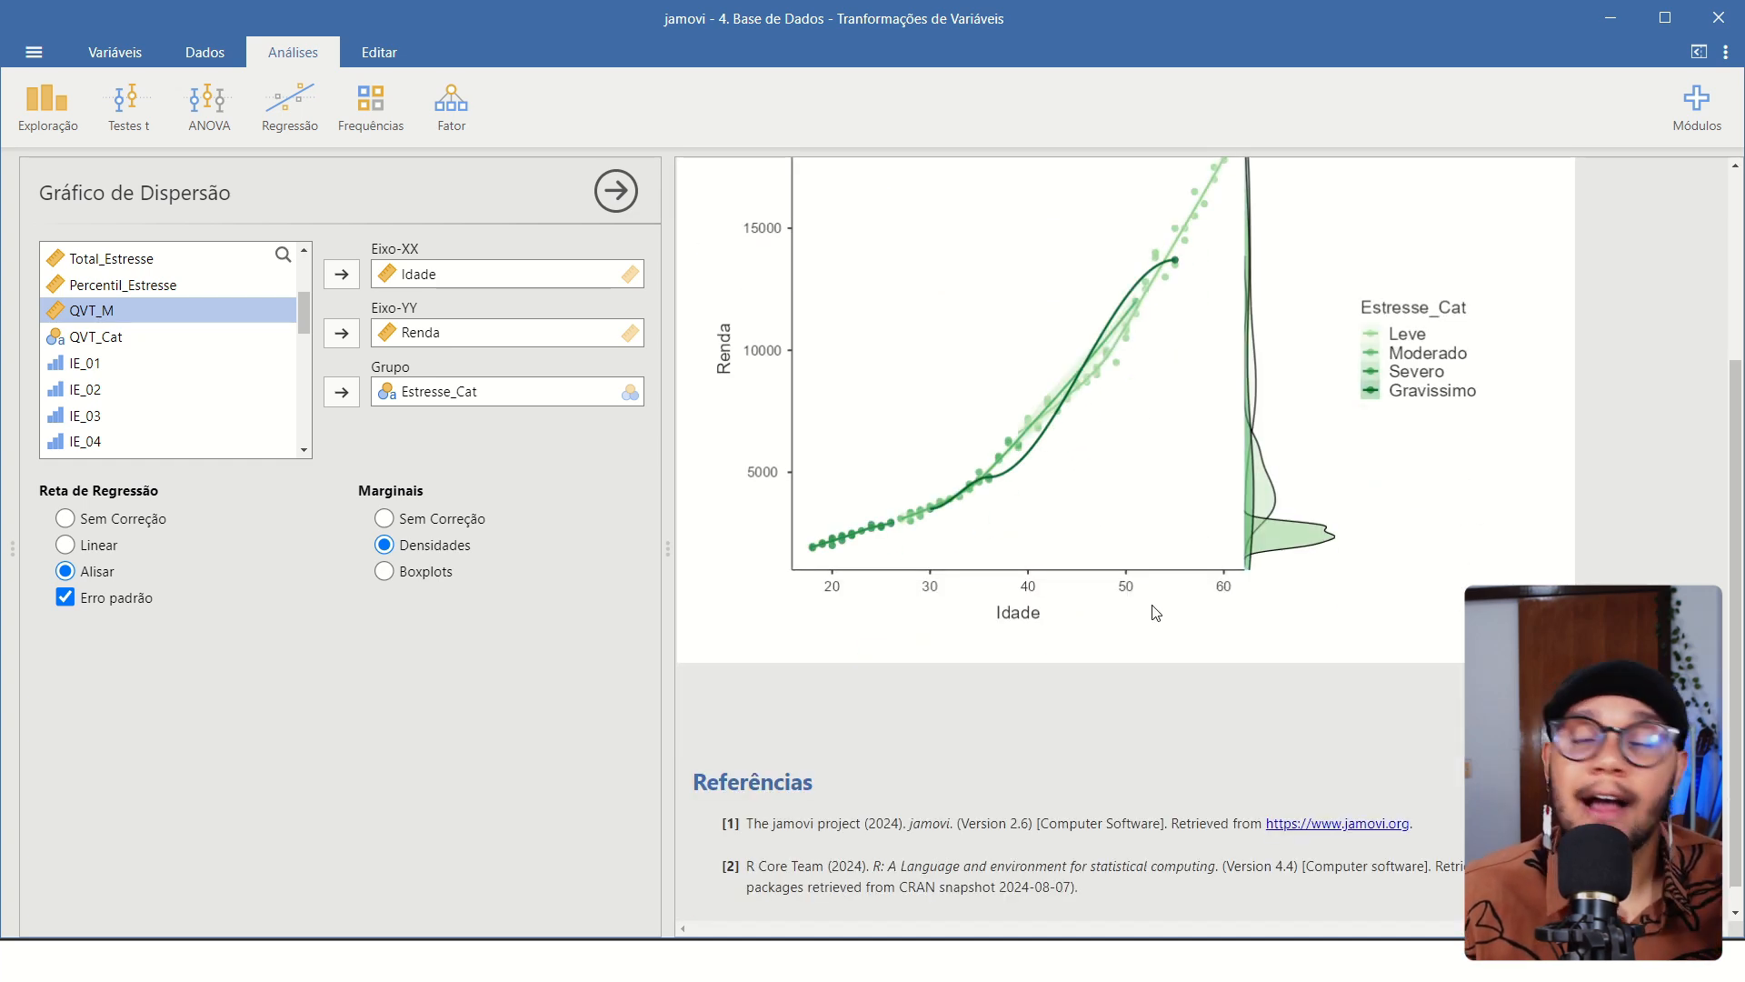
{"action": "scroll", "coordinate": [804, 511], "scroll_direction": "up", "scroll_amount": 3}
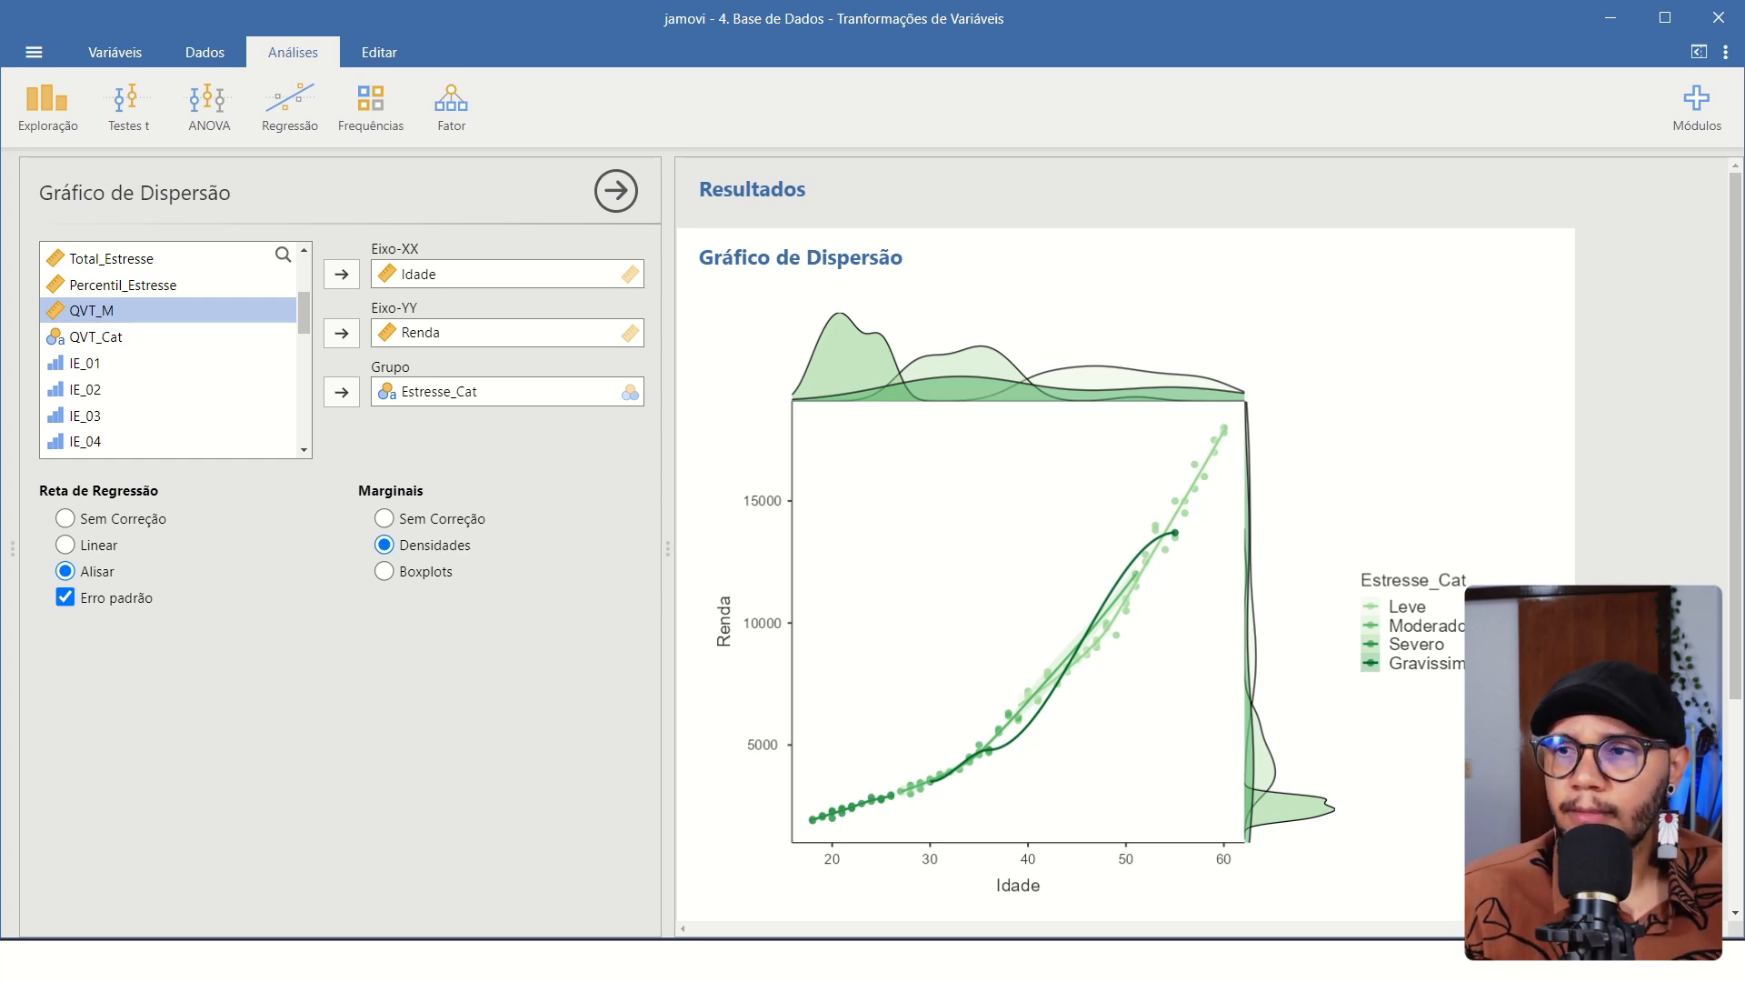
{"action": "left_click", "coordinate": [470, 389]}
{"action": "left_click", "coordinate": [342, 391]}
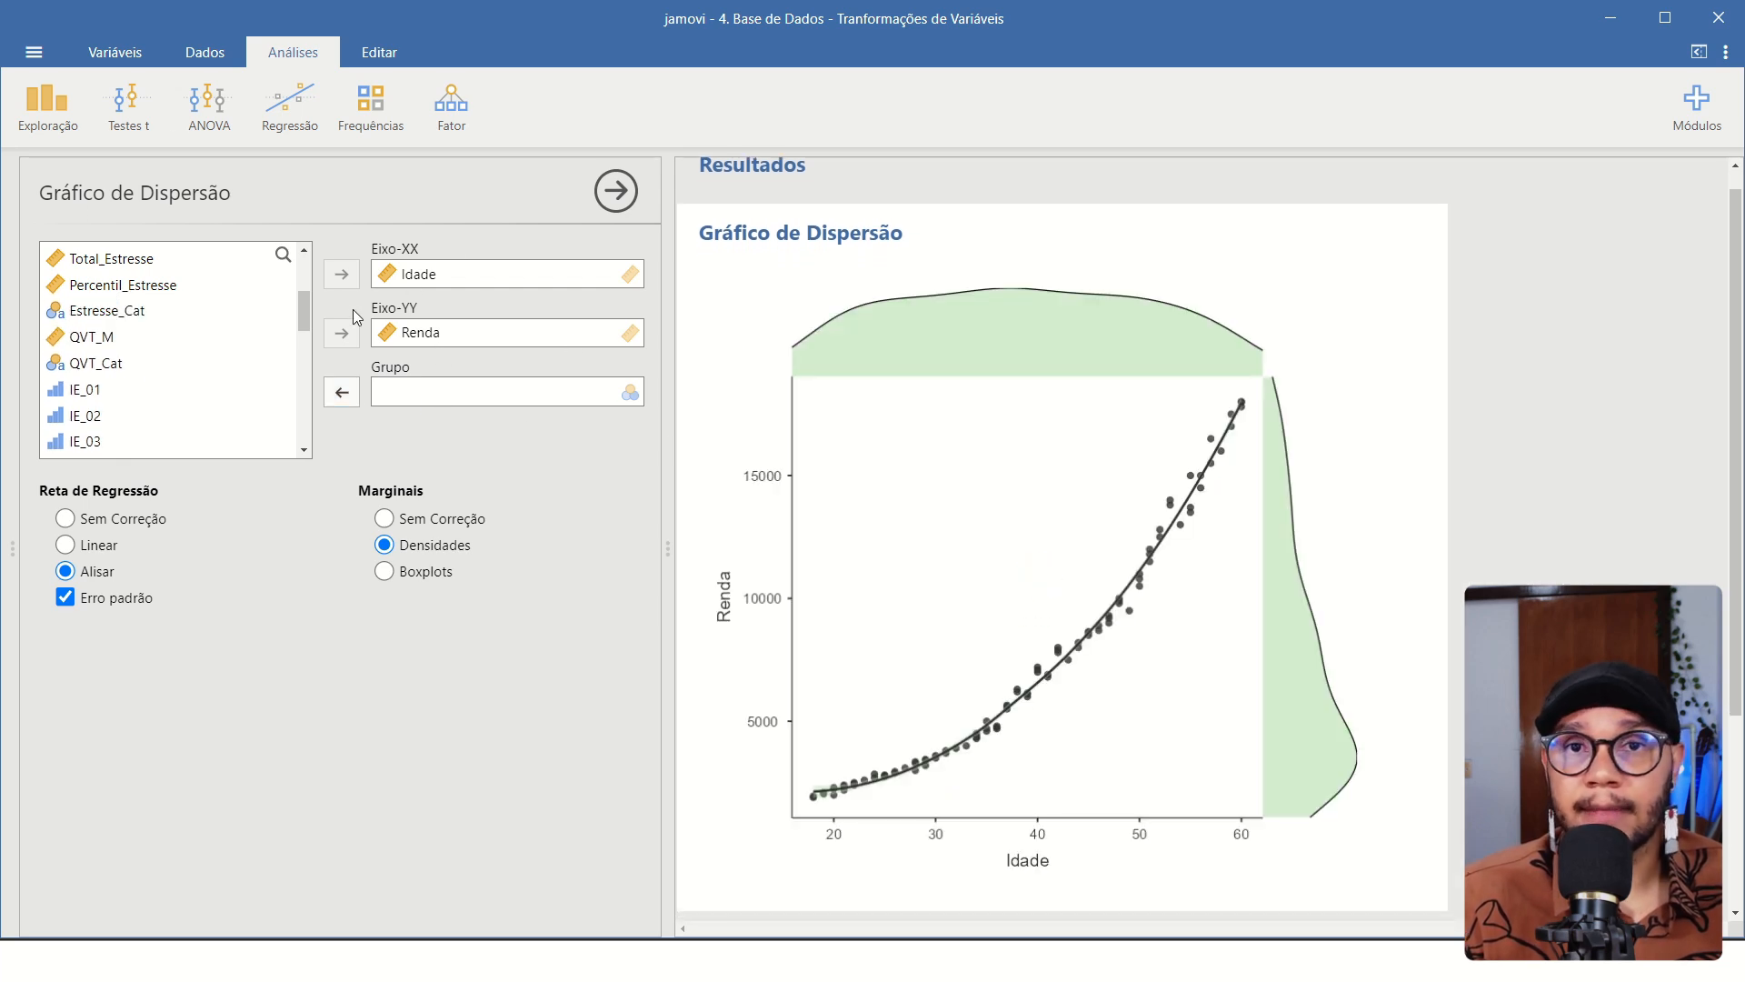
Create a Matriz de Correlações for Idade and Renda and compare its coefficients with the scatter plot.
{"action": "left_click", "coordinate": [371, 105]}
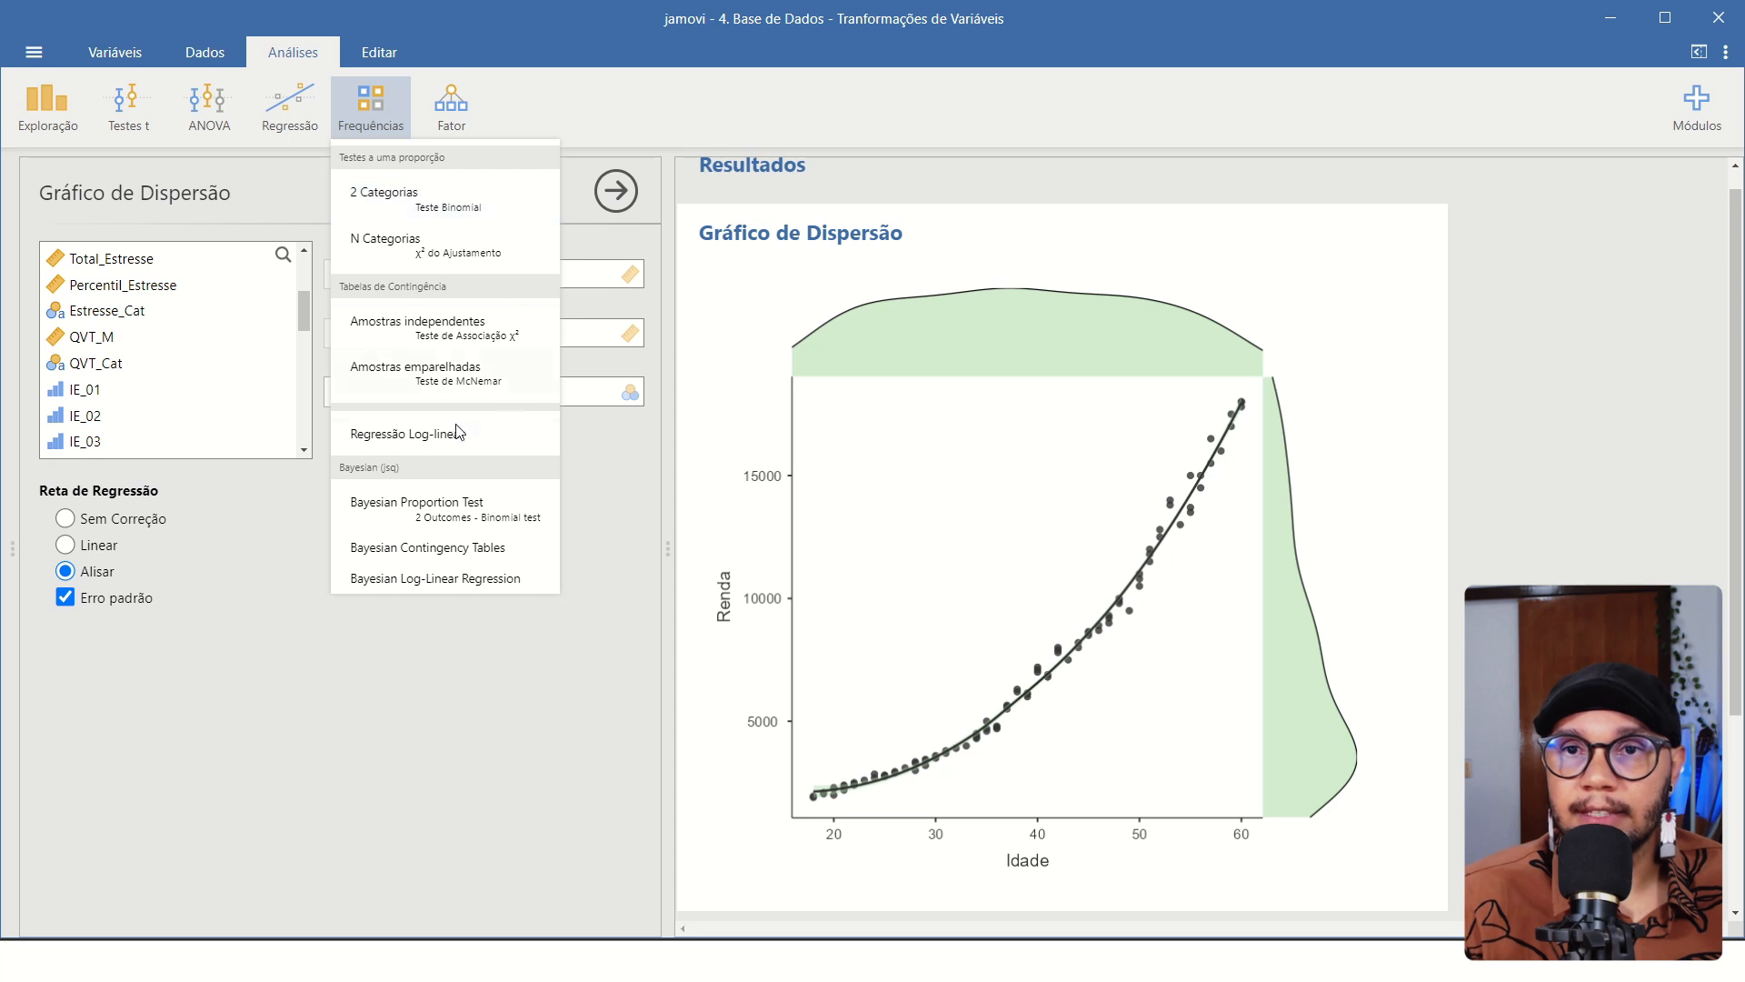
{"action": "left_click", "coordinate": [291, 125]}
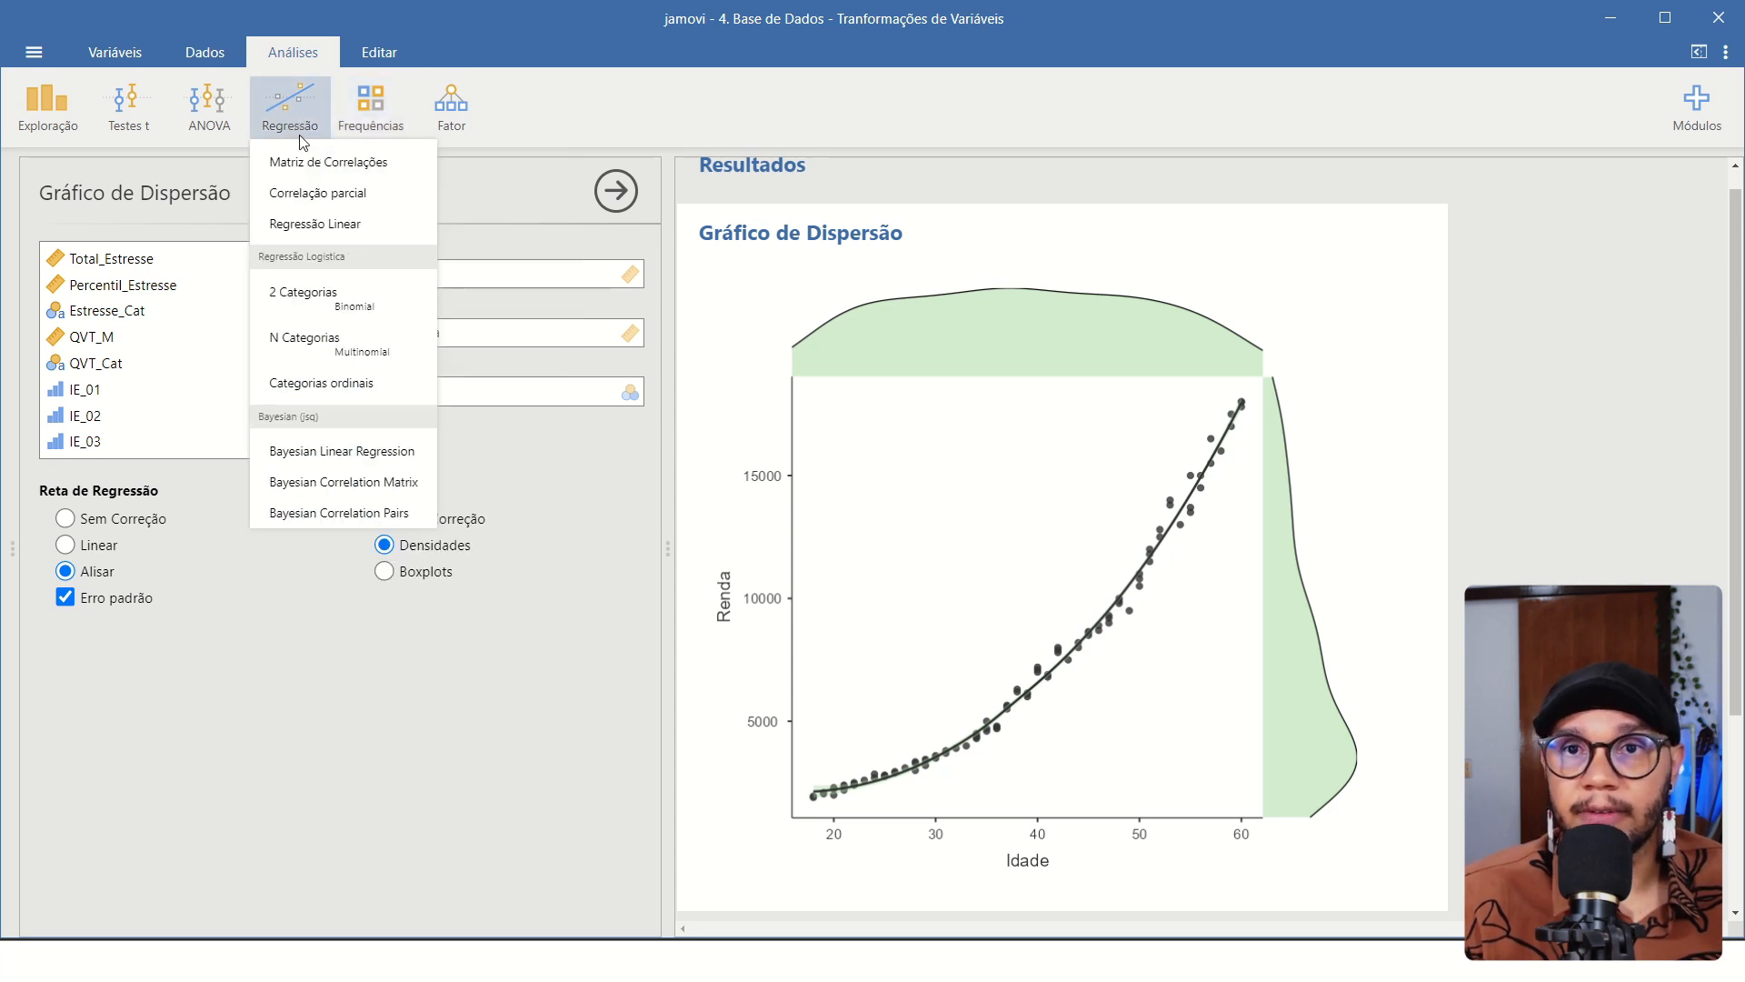
{"action": "left_click", "coordinate": [363, 163]}
{"action": "left_click", "coordinate": [100, 261]}
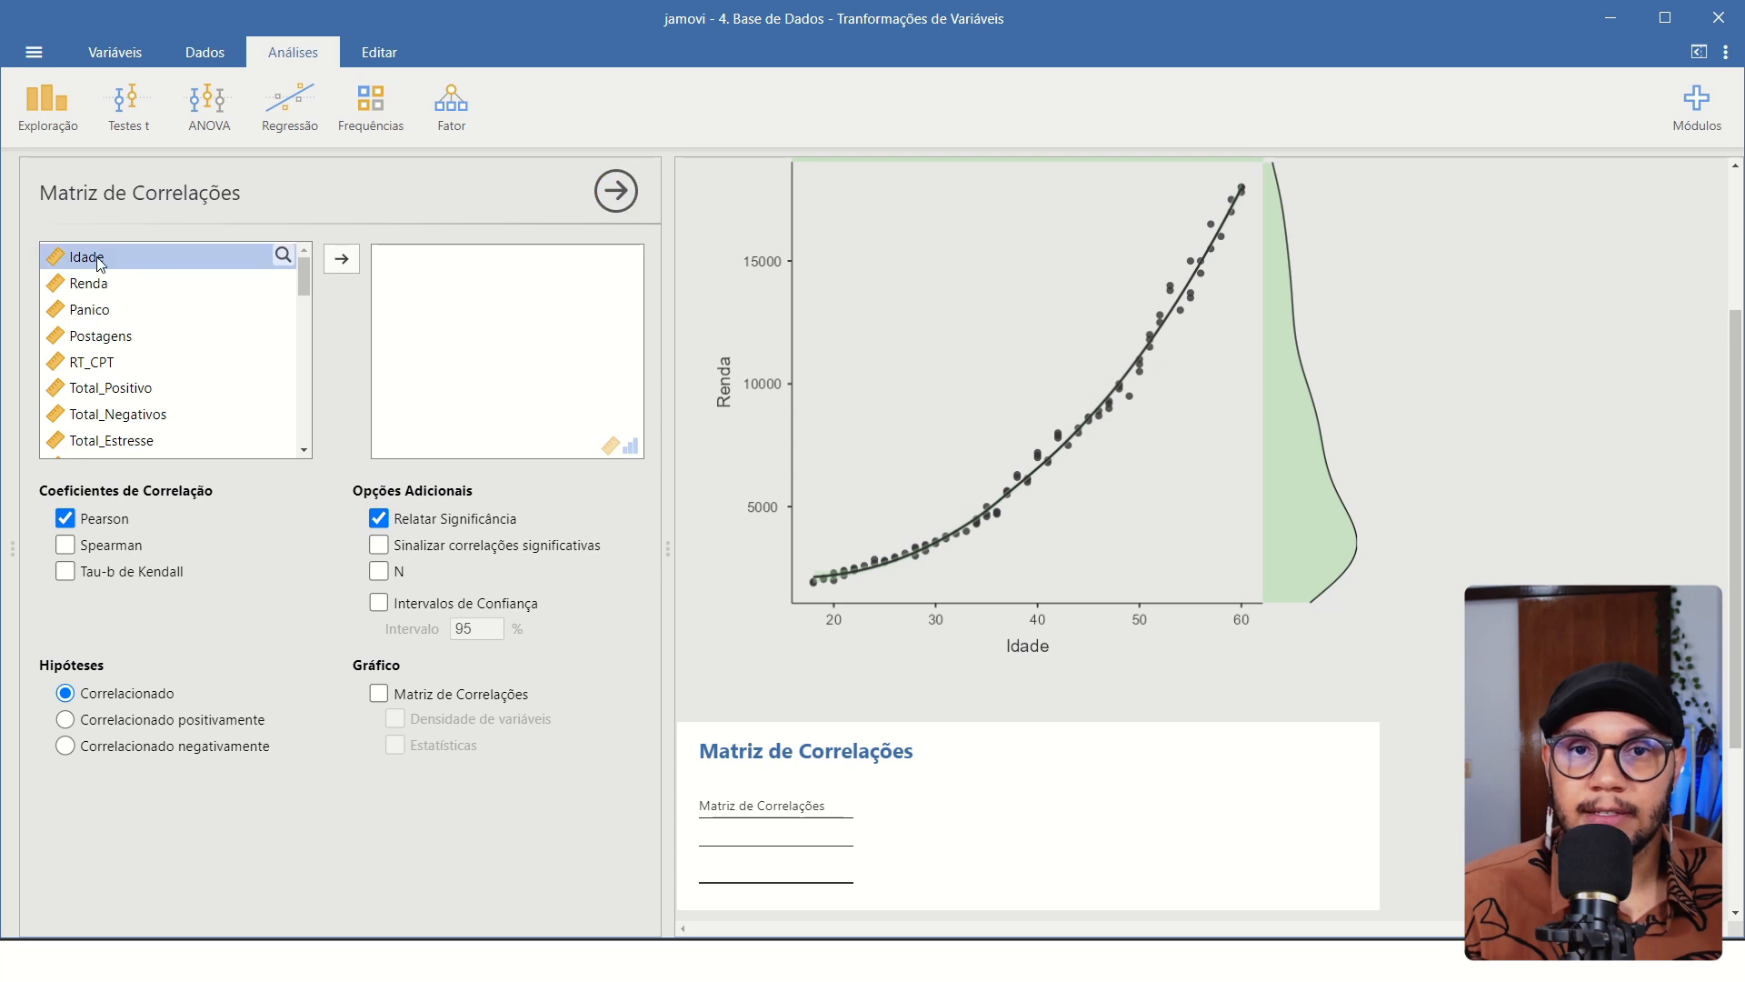
{"action": "left_click", "coordinate": [341, 259]}
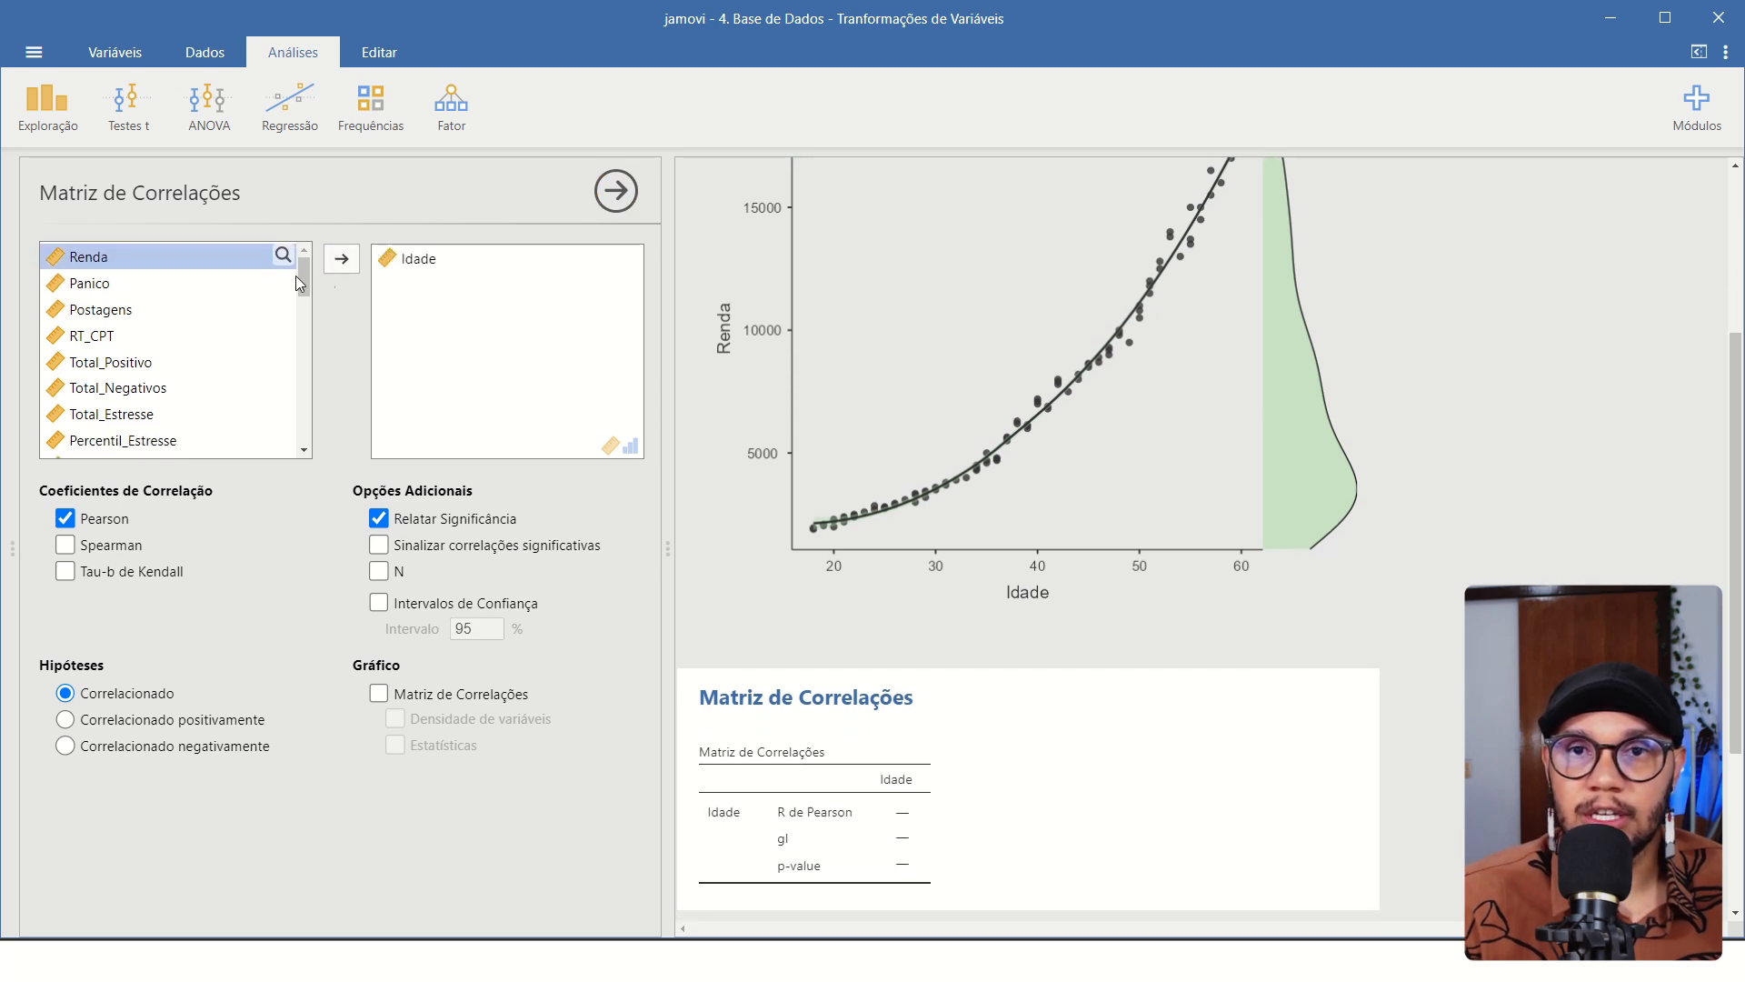
{"action": "left_click", "coordinate": [341, 259]}
{"action": "scroll", "coordinate": [1075, 606], "scroll_direction": "down", "scroll_amount": 3}
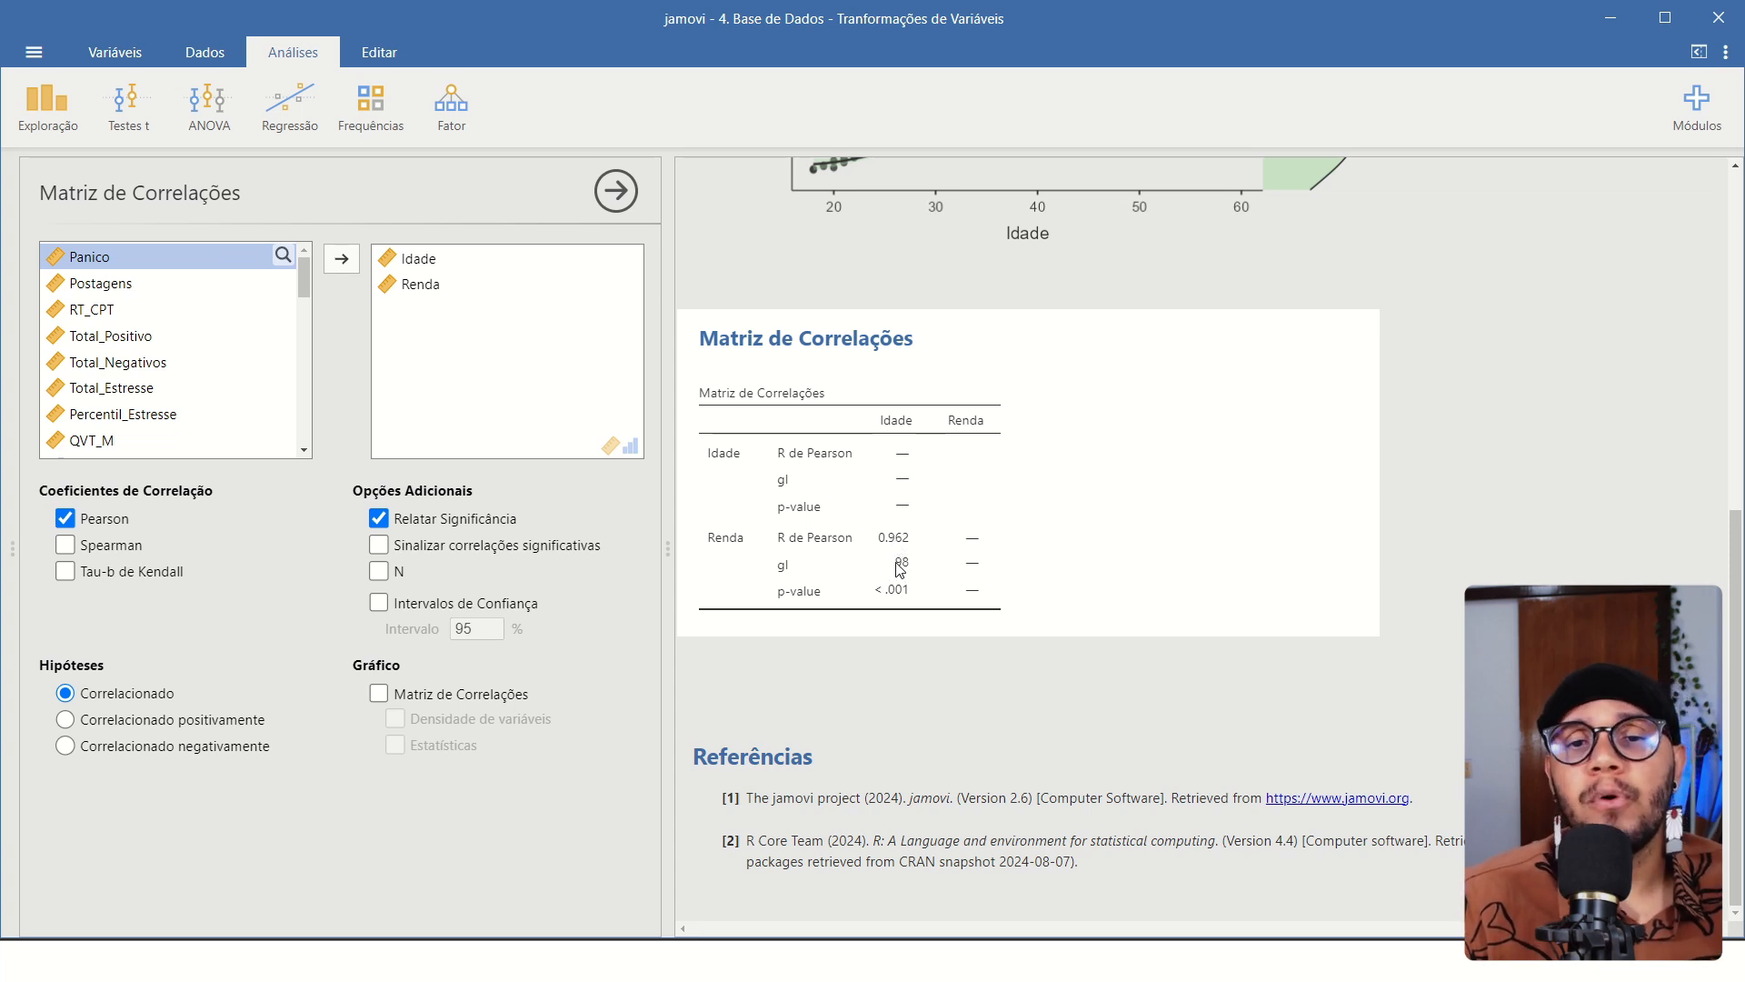
{"action": "scroll", "coordinate": [910, 562], "scroll_direction": "up", "scroll_amount": 7}
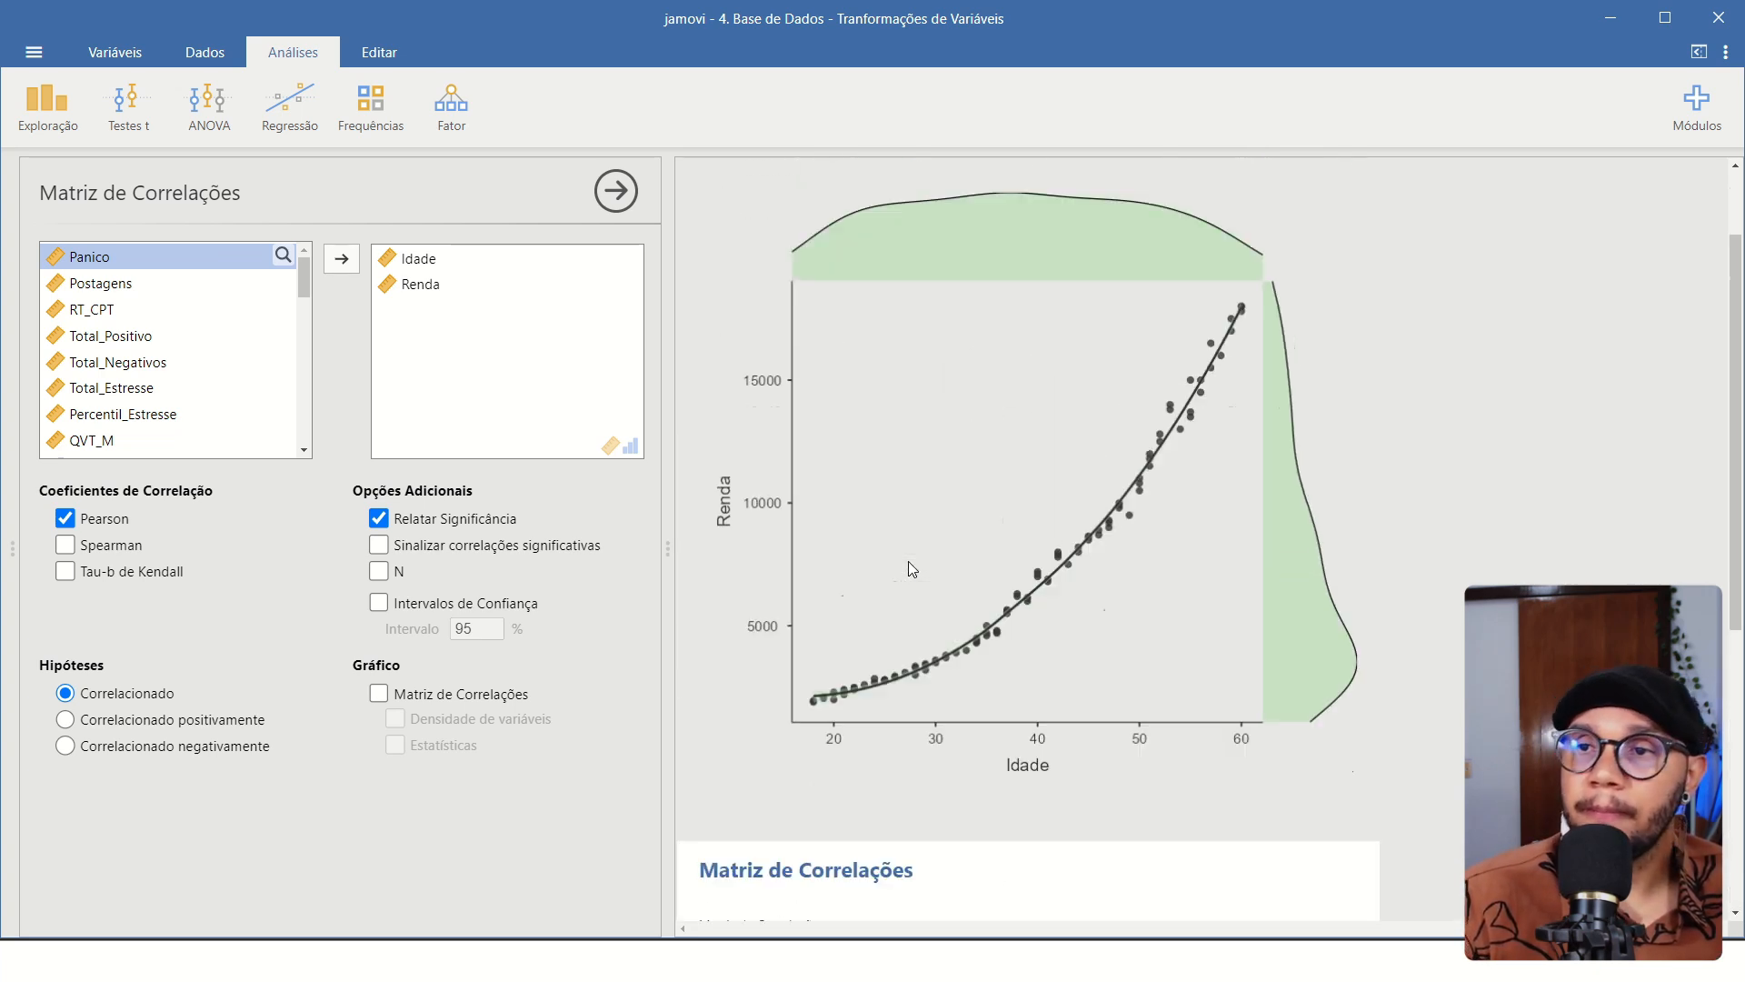